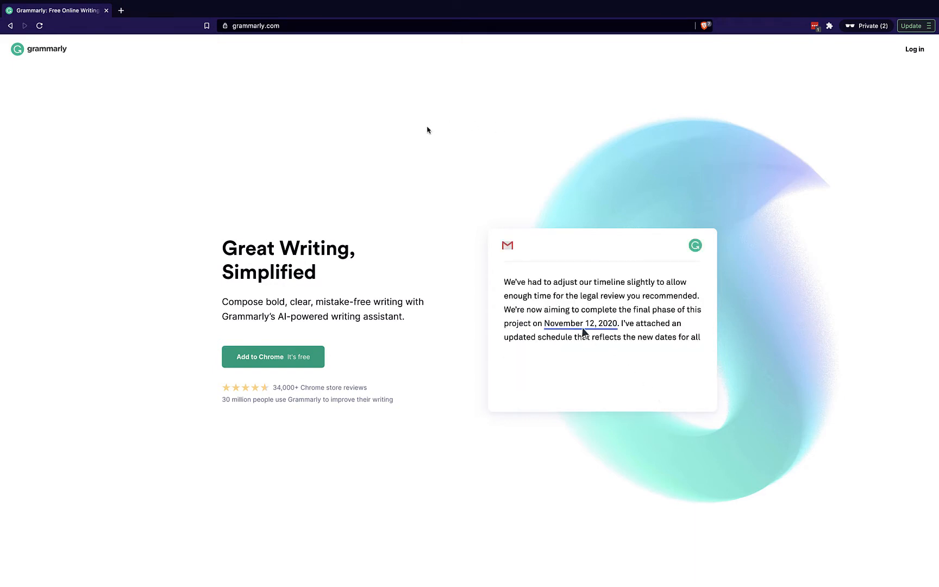
{"action": "scroll", "coordinate": [321, 142], "scroll_direction": "down", "scroll_amount": 1}
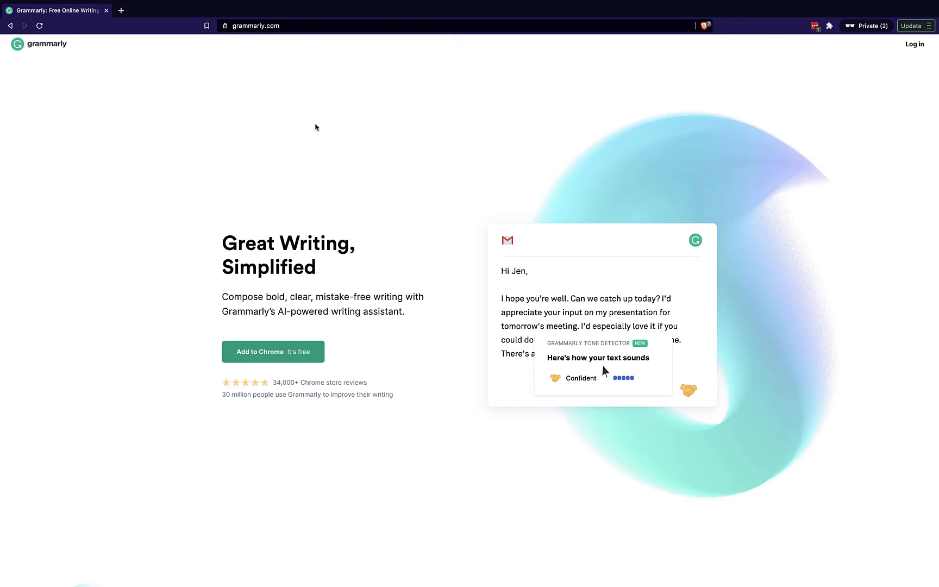
{"action": "scroll", "coordinate": [297, 207], "scroll_direction": "down", "scroll_amount": 1}
{"action": "scroll", "coordinate": [297, 207], "scroll_direction": "up", "scroll_amount": 2}
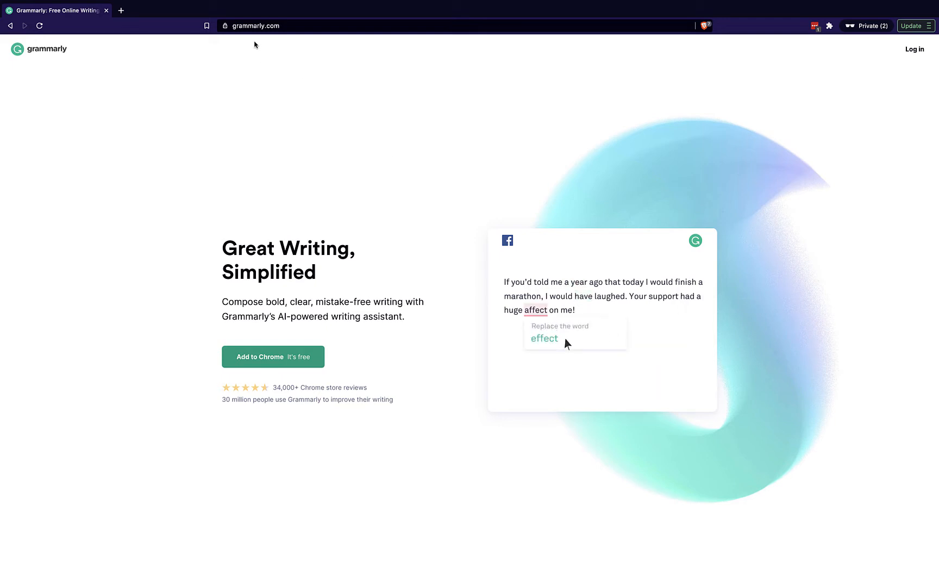
{"action": "scroll", "coordinate": [452, 174], "scroll_direction": "down", "scroll_amount": 1}
{"action": "scroll", "coordinate": [452, 174], "scroll_direction": "up", "scroll_amount": 1}
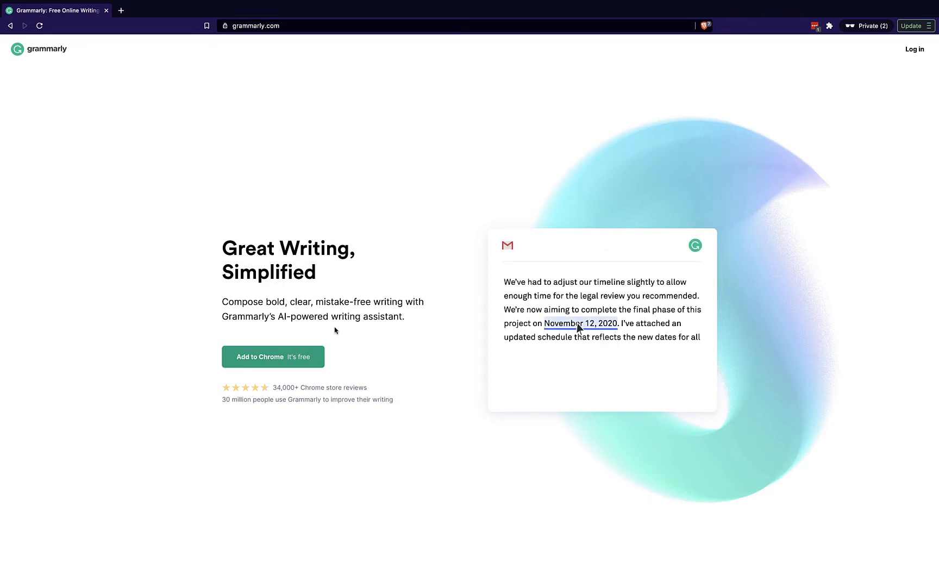
{"action": "scroll", "coordinate": [335, 330], "scroll_direction": "down", "scroll_amount": 1}
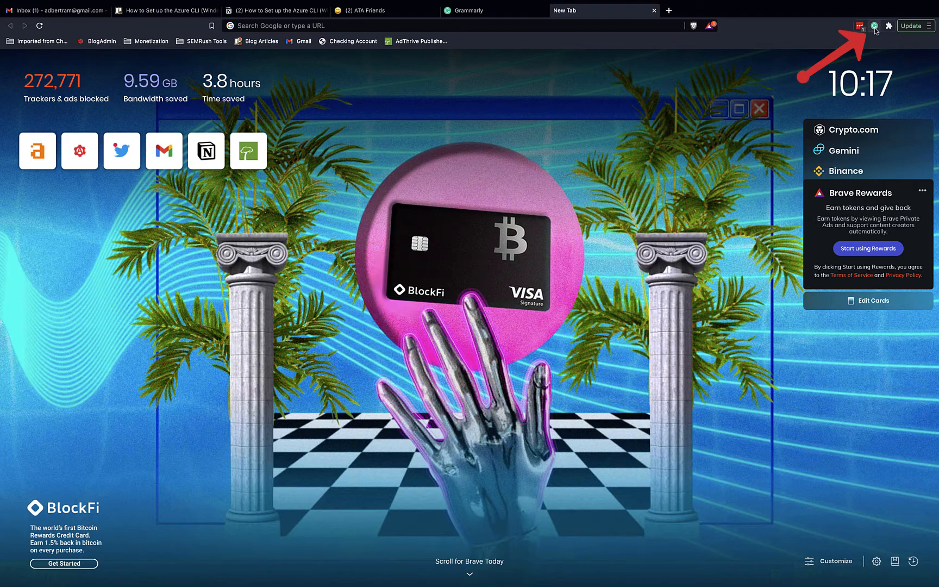
Review the Grammarly extension's settings for writing suggestions, definitions, spelling correction, phrasal predictions and language
{"action": "left_click", "coordinate": [875, 26]}
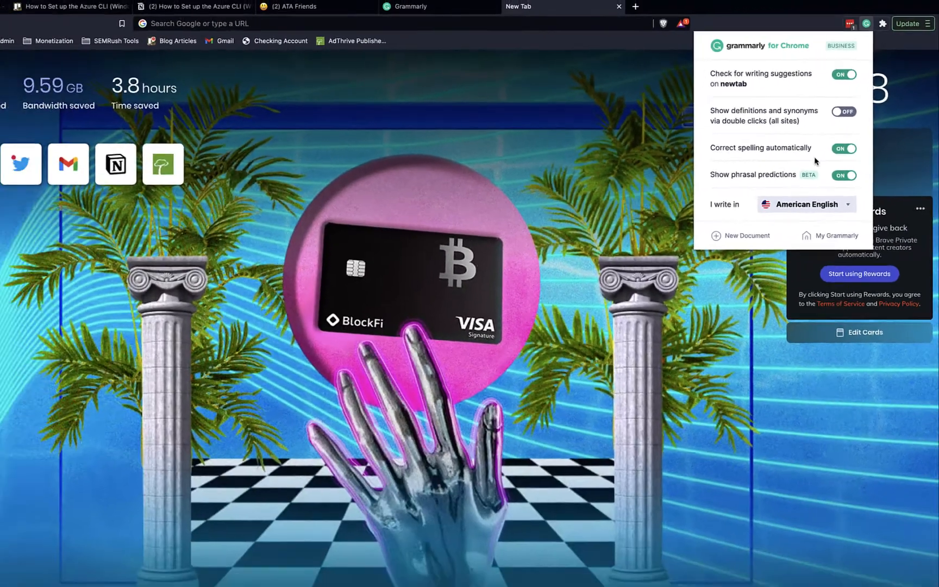
{"action": "key", "text": "Escape"}
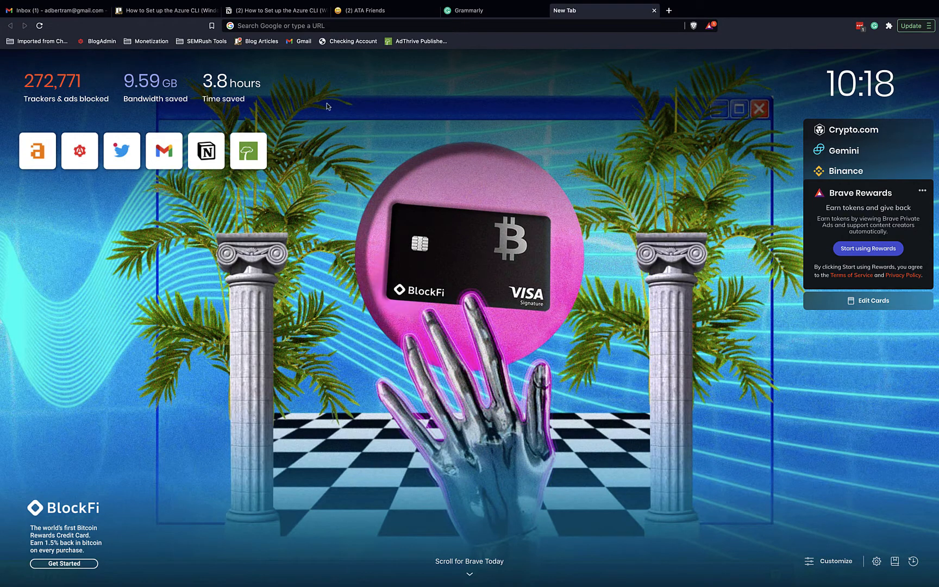
In the Notion Azure CLI article, add a paragraph above Prerequisites reading "This is my first setnece. and it look llike I made some mistakes."
{"action": "key", "text": "super+3"}
{"action": "scroll", "coordinate": [407, 206], "scroll_direction": "down", "scroll_amount": 5}
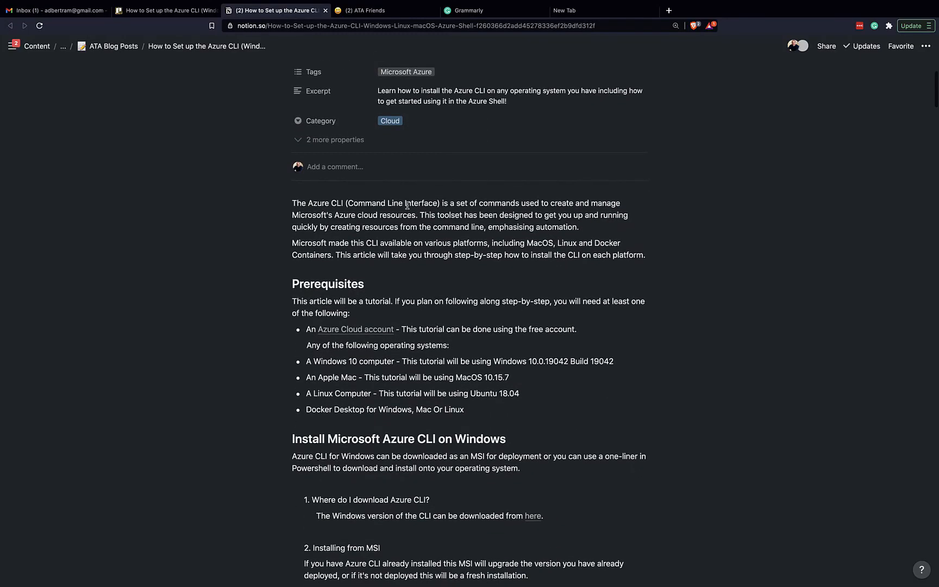
{"action": "scroll", "coordinate": [407, 205], "scroll_direction": "down", "scroll_amount": 1}
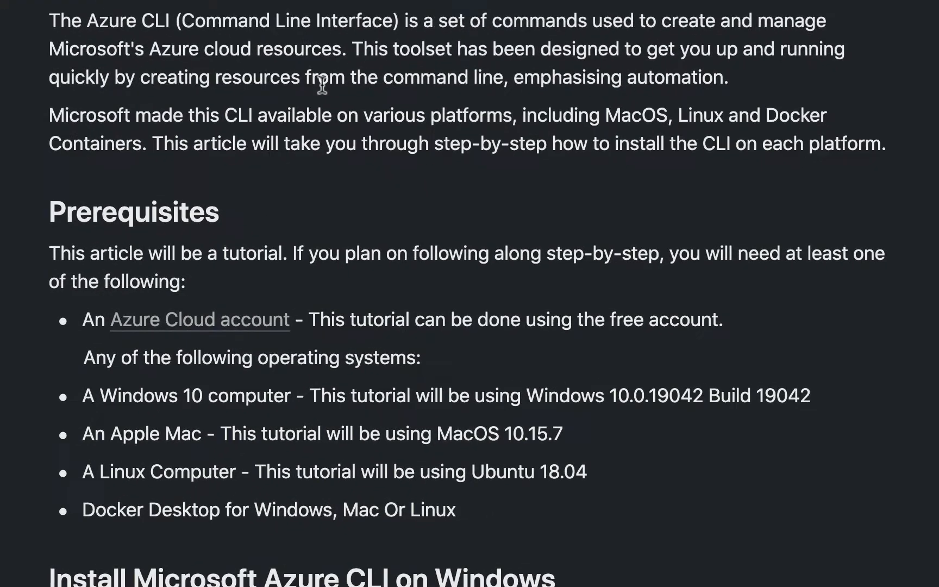
{"action": "scroll", "coordinate": [322, 84], "scroll_direction": "down", "scroll_amount": 10}
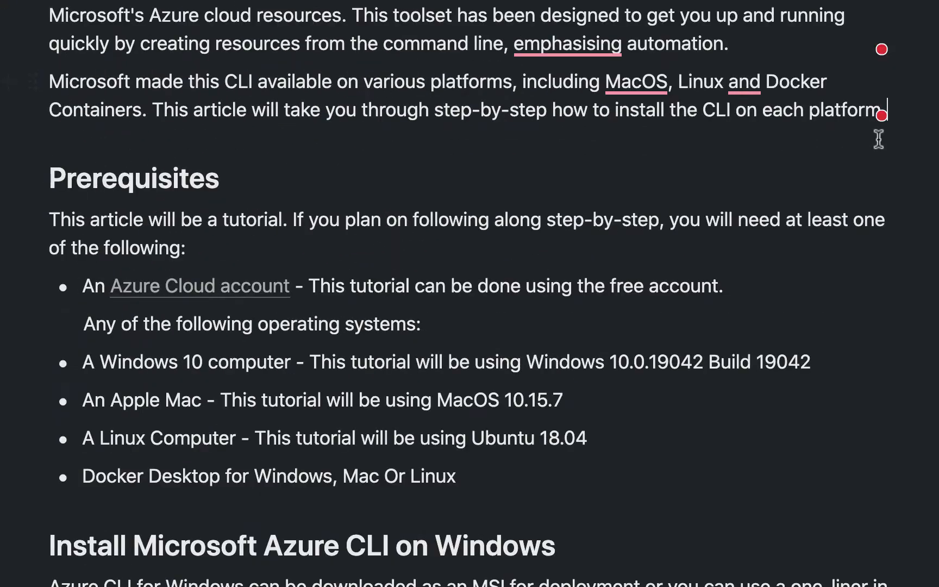
{"action": "left_click", "coordinate": [895, 131]}
{"action": "key", "text": "Return"}
{"action": "key", "text": "Return"}
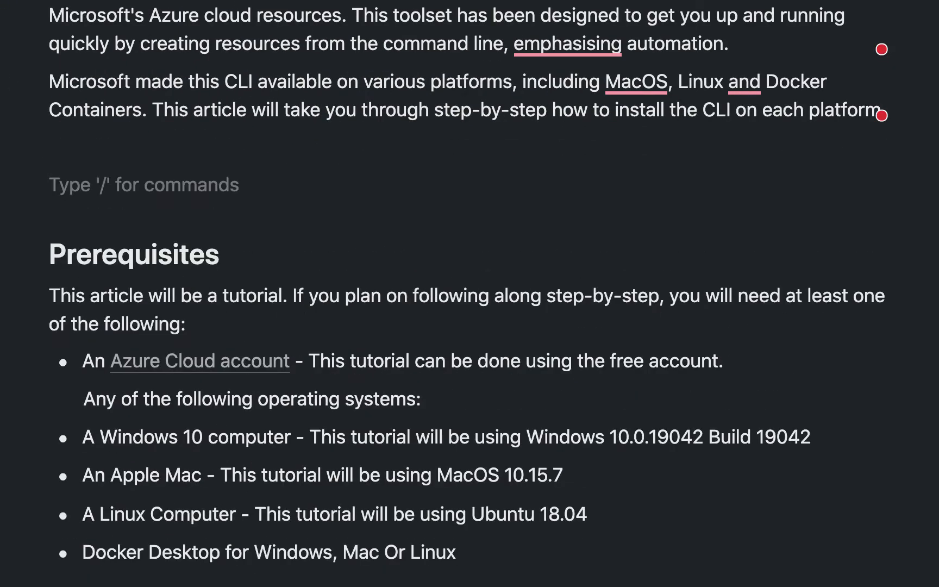
{"action": "type", "text": "This is my first setnece. and it look llike I made some mistakes."}
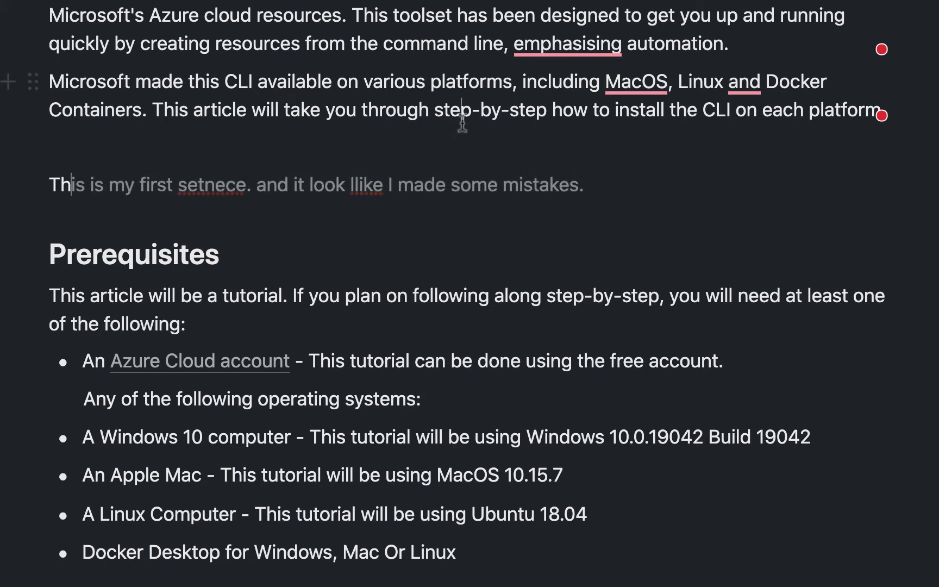
Correct "setnece" to "sentence" and "llike" to "like" using the browser's spelling suggestions
{"action": "right_click", "coordinate": [207, 187]}
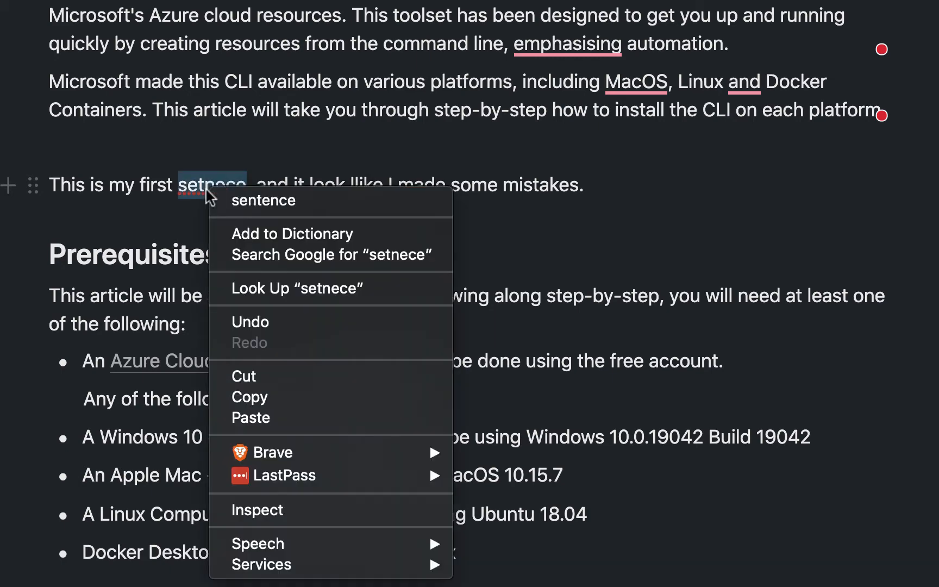
{"action": "left_click", "coordinate": [239, 201]}
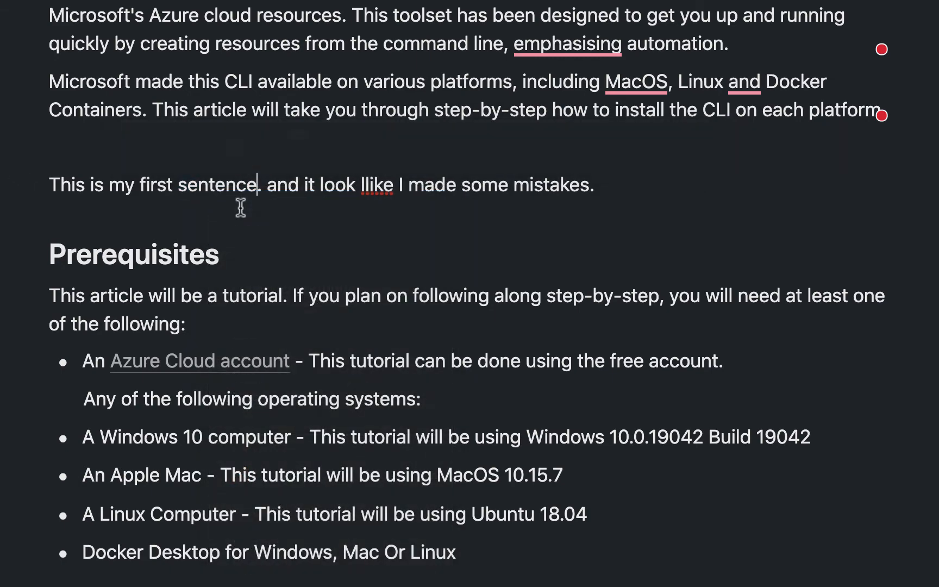
{"action": "right_click", "coordinate": [382, 185]}
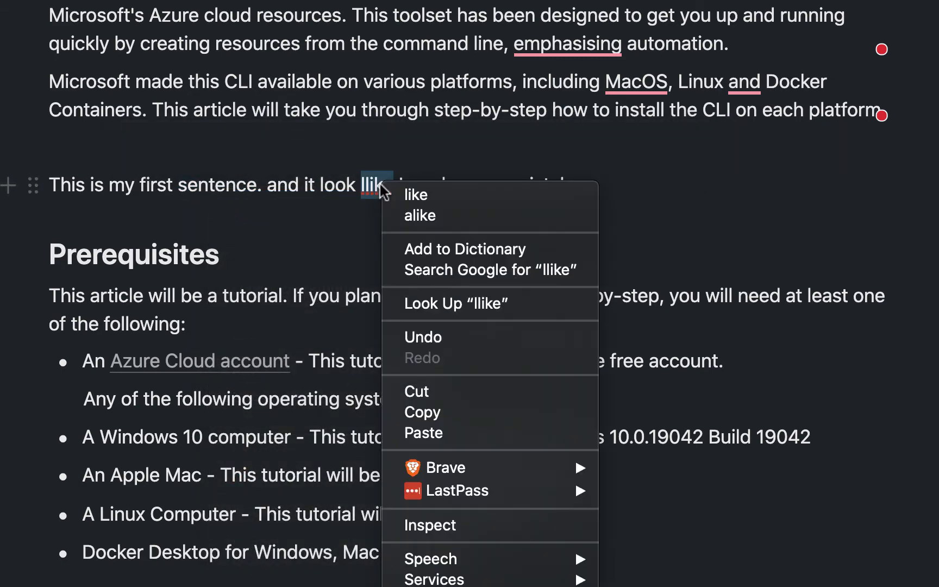
{"action": "left_click", "coordinate": [408, 197]}
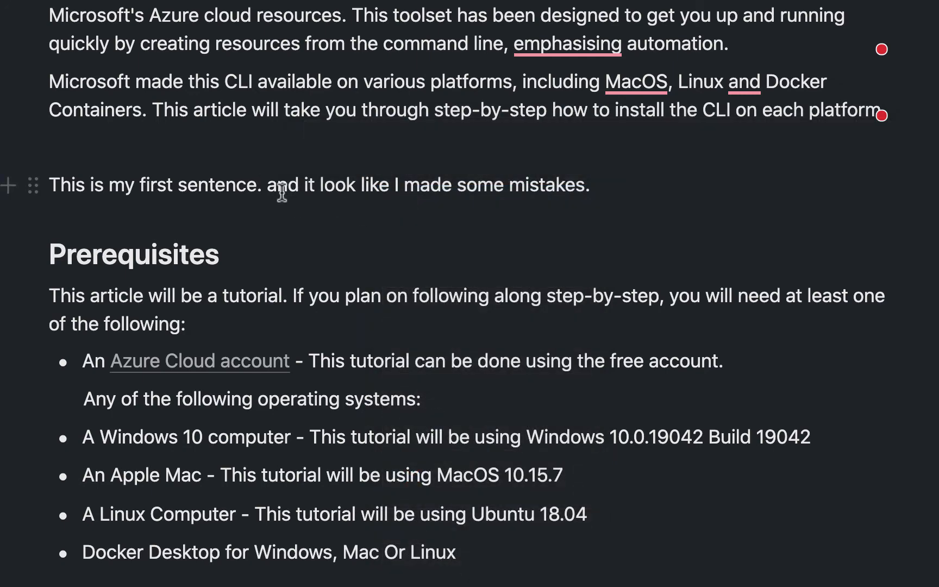
Append "jadljfd ad. This tutial will about some thing that I love to do and and I' exmited to show you." to the paragraph and "fdfd" below
{"action": "left_click", "coordinate": [604, 197]}
{"action": "type", "text": "jadljfd"}
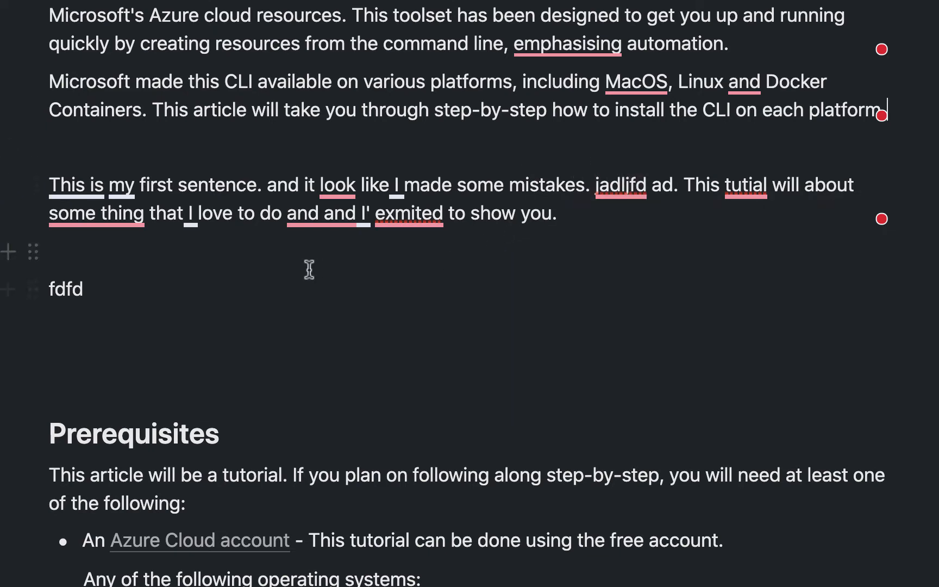
{"action": "left_click", "coordinate": [613, 232]}
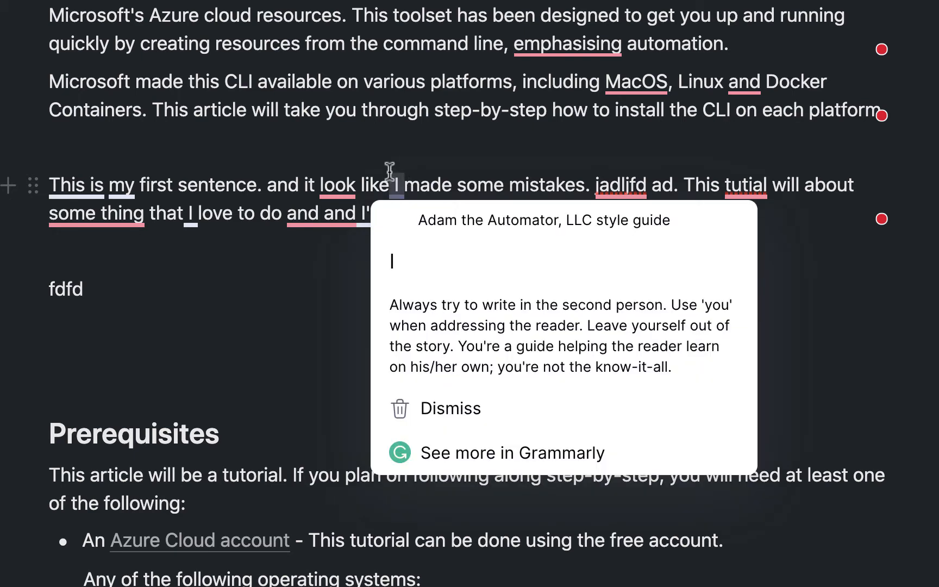
Accept Grammarly's change of "look" to "looks" and dismiss its unknown-word flag on "jadljfd"
{"action": "mouse_move", "coordinate": [336, 188]}
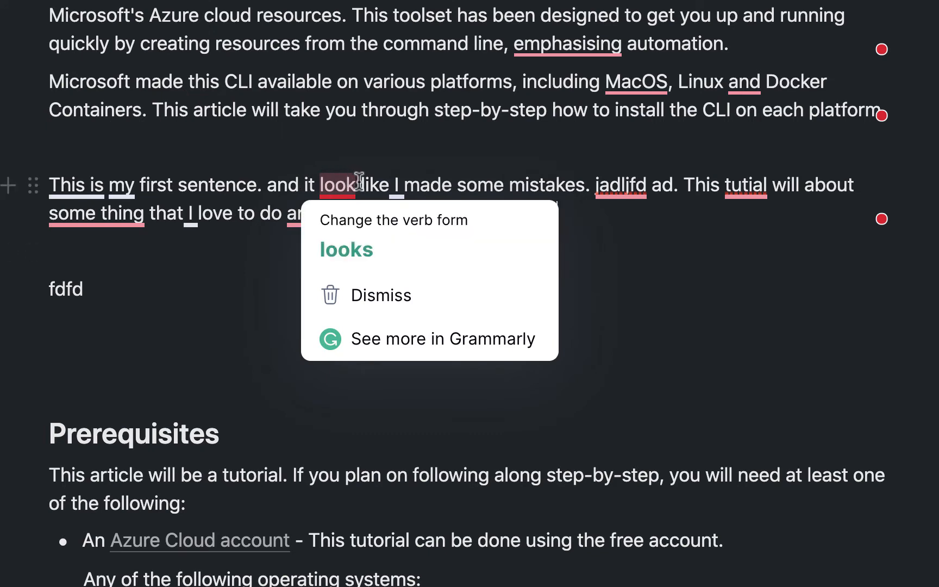
{"action": "left_click", "coordinate": [358, 237]}
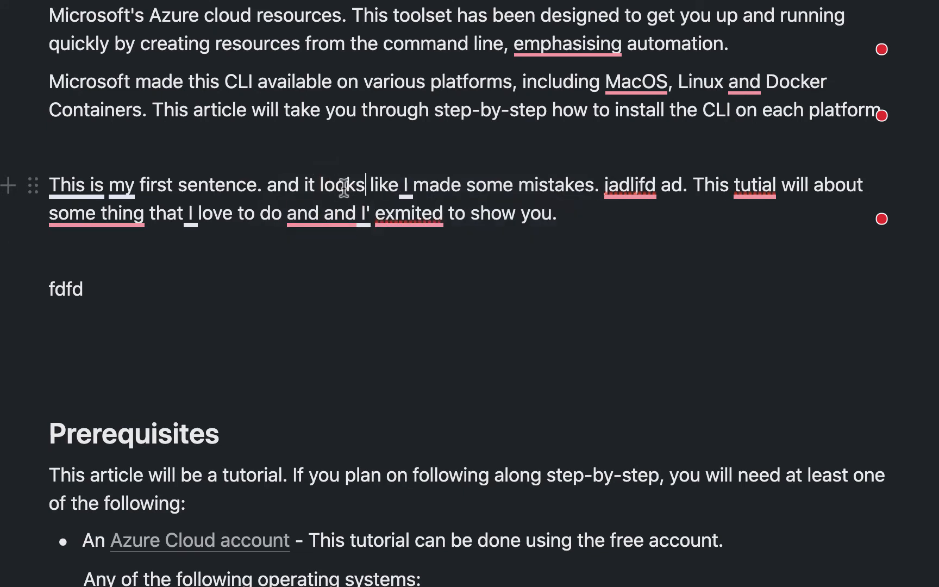
{"action": "left_click", "coordinate": [471, 184]}
{"action": "mouse_move", "coordinate": [620, 182]}
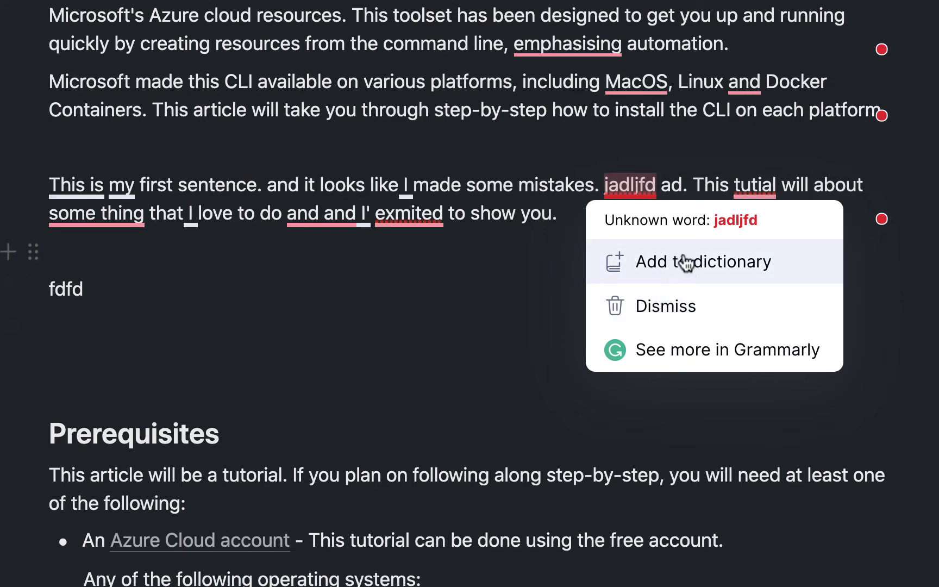
{"action": "left_click", "coordinate": [682, 315]}
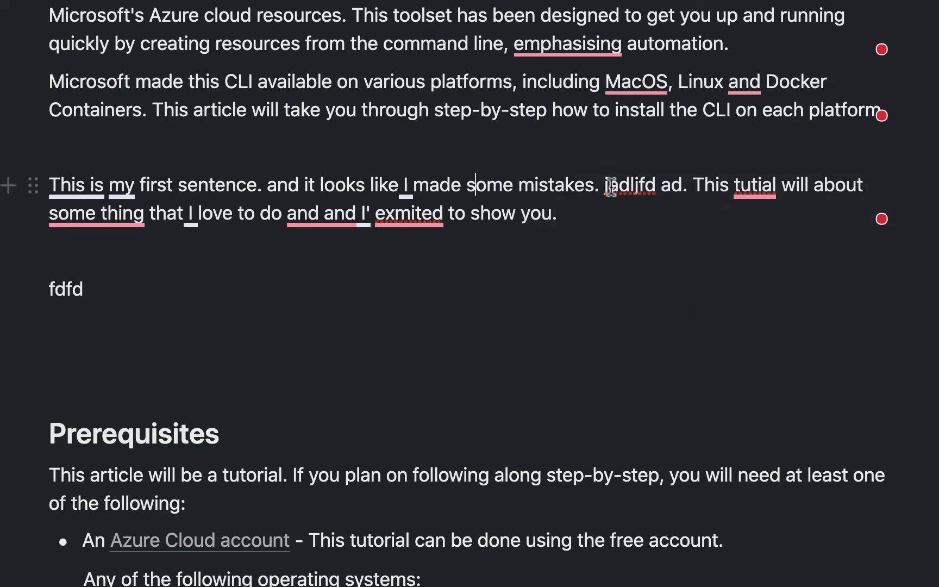
Accept Grammarly's spelling corrections of "tutial" to "tutorial" and "some thing" to "something"
{"action": "mouse_move", "coordinate": [735, 191]}
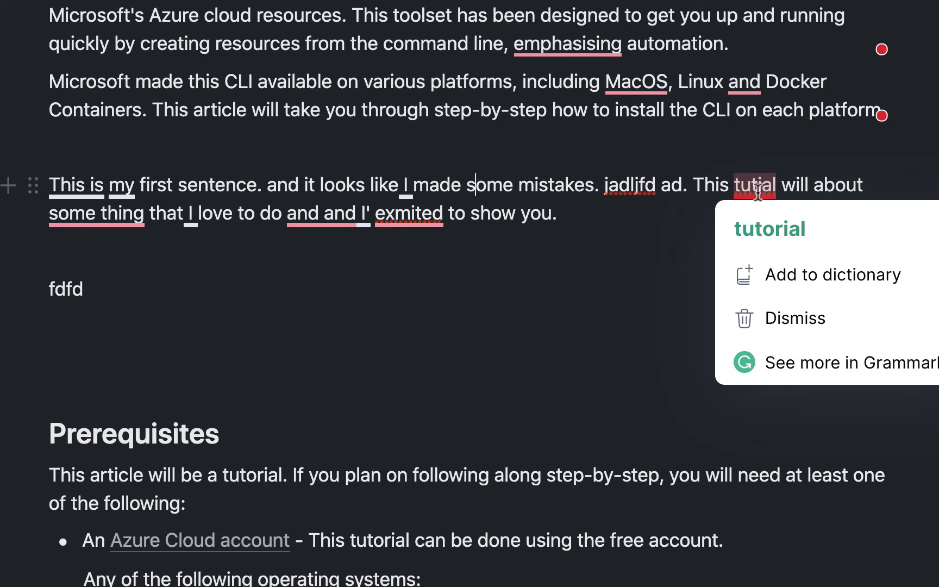
{"action": "left_click", "coordinate": [779, 230]}
{"action": "mouse_move", "coordinate": [94, 223]}
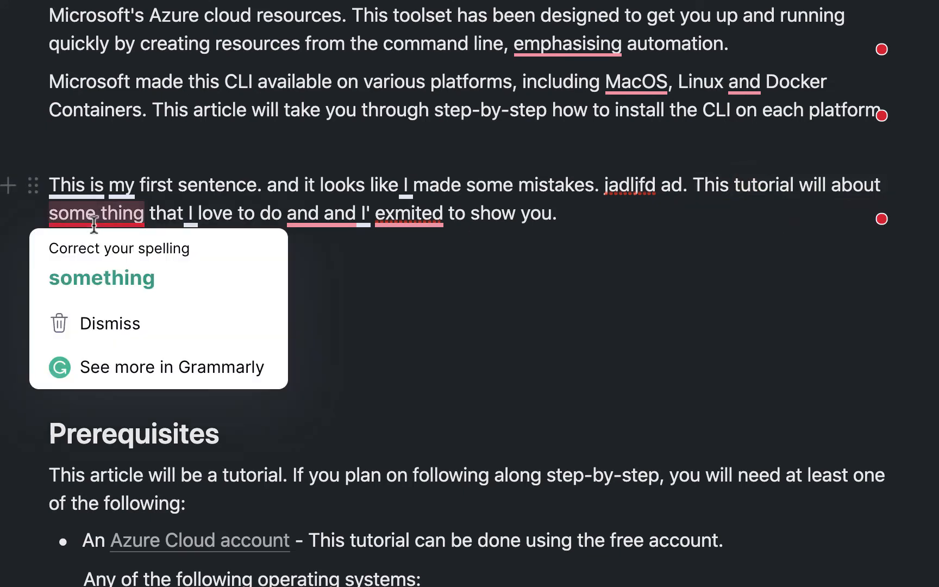
{"action": "left_click", "coordinate": [96, 279]}
Accept Grammarly's suggestions to remove the duplicate "and" and replace "exmited" with "excited"
{"action": "mouse_move", "coordinate": [338, 214]}
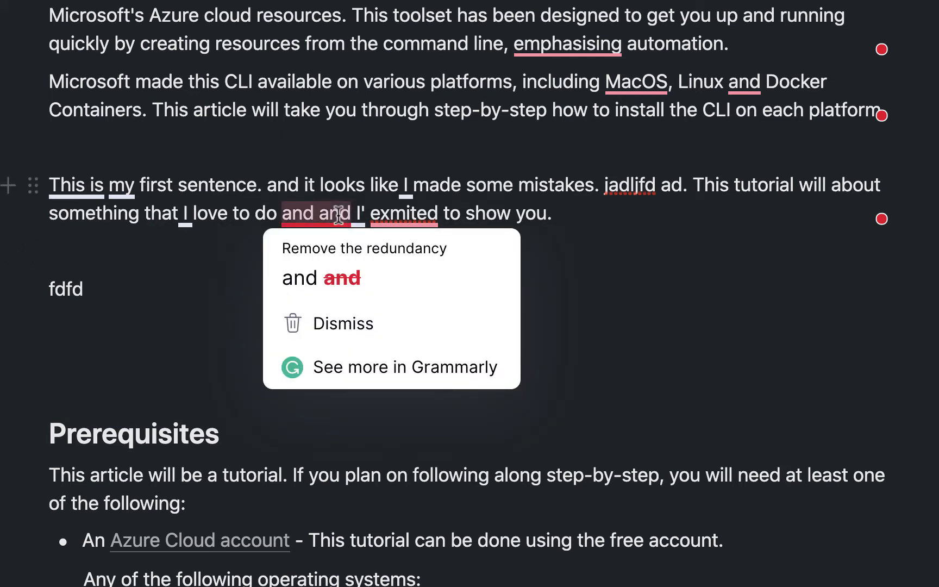
{"action": "left_click", "coordinate": [343, 281]}
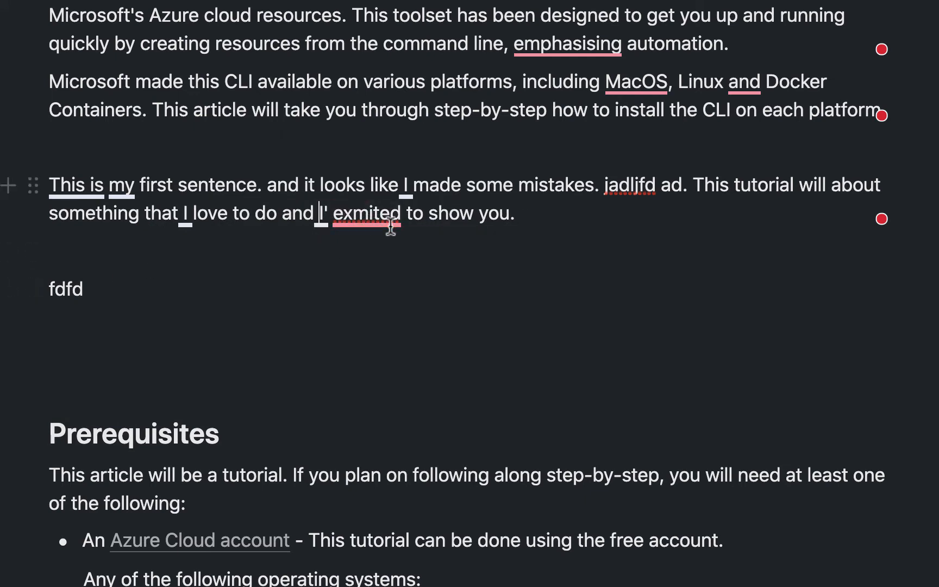
{"action": "mouse_move", "coordinate": [391, 225]}
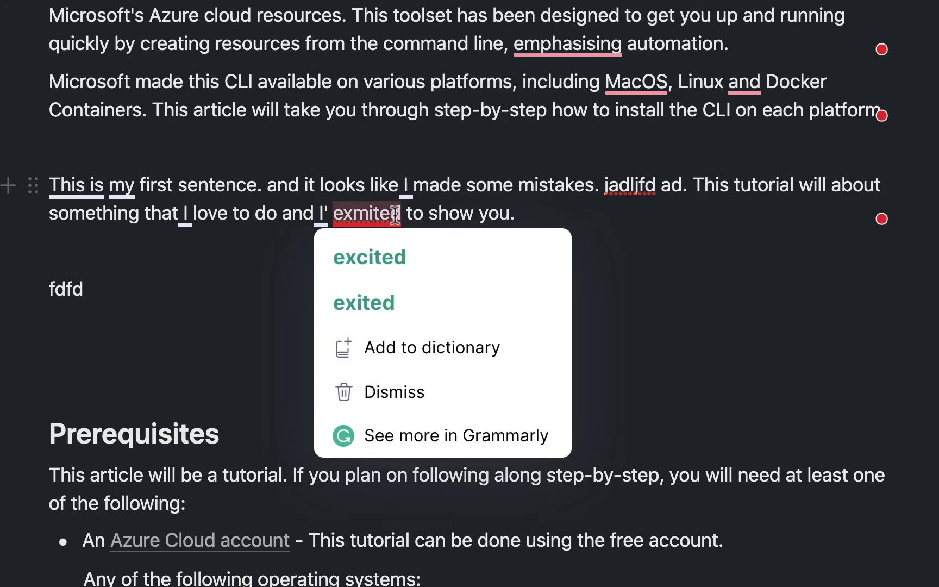
{"action": "left_click", "coordinate": [384, 257]}
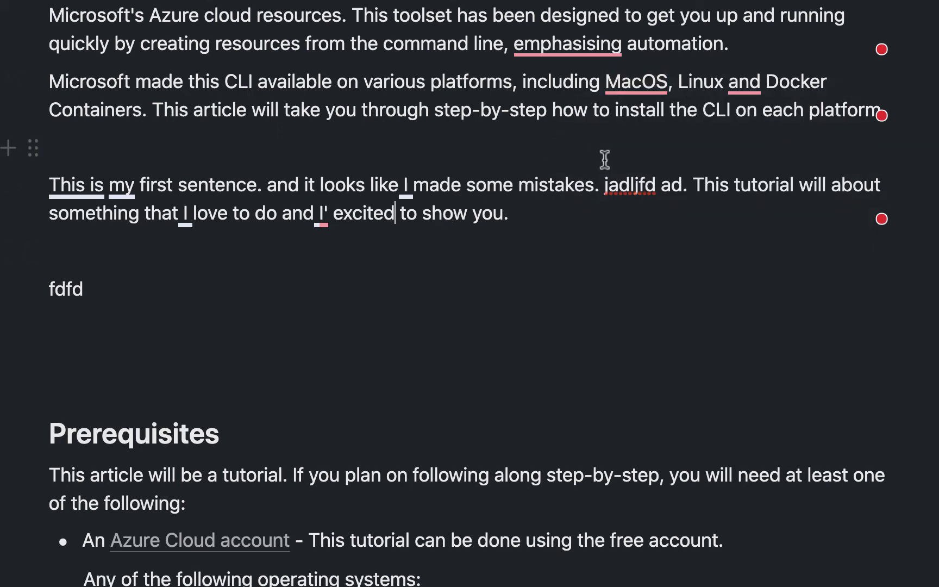
Accept Grammarly's corrections in the two introductory paragraphs: "macOS", a comma before "and Docker", and "emphasizing"
{"action": "mouse_move", "coordinate": [638, 84]}
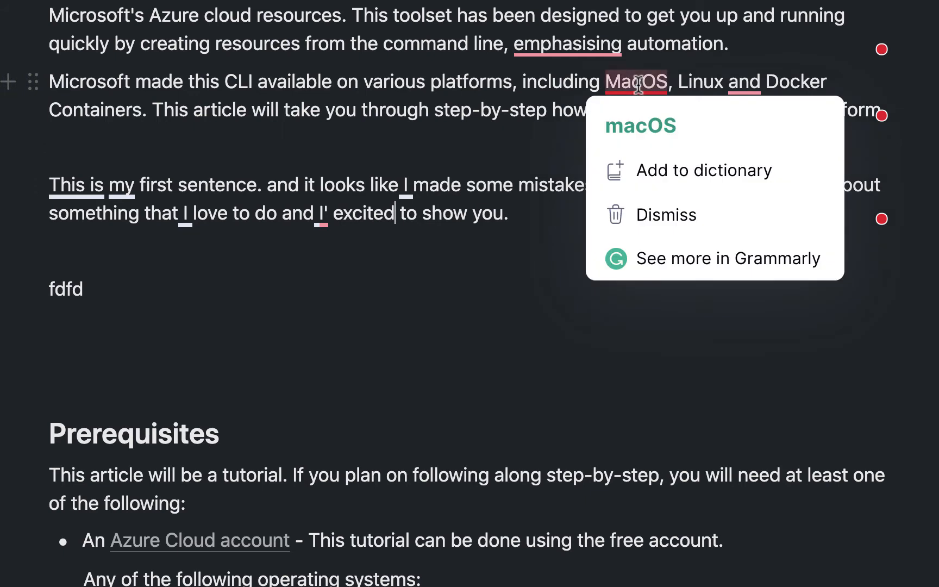
{"action": "left_click", "coordinate": [636, 122]}
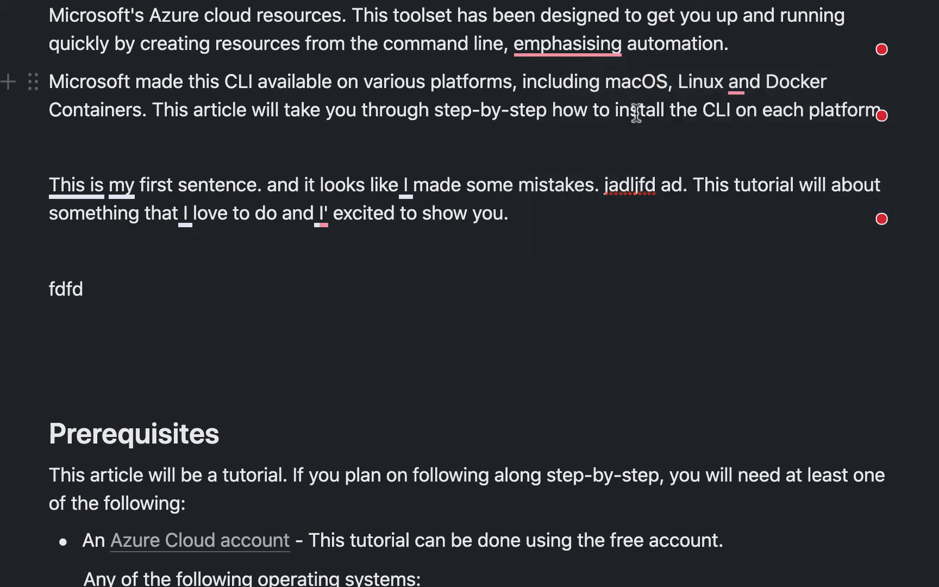
{"action": "mouse_move", "coordinate": [753, 86]}
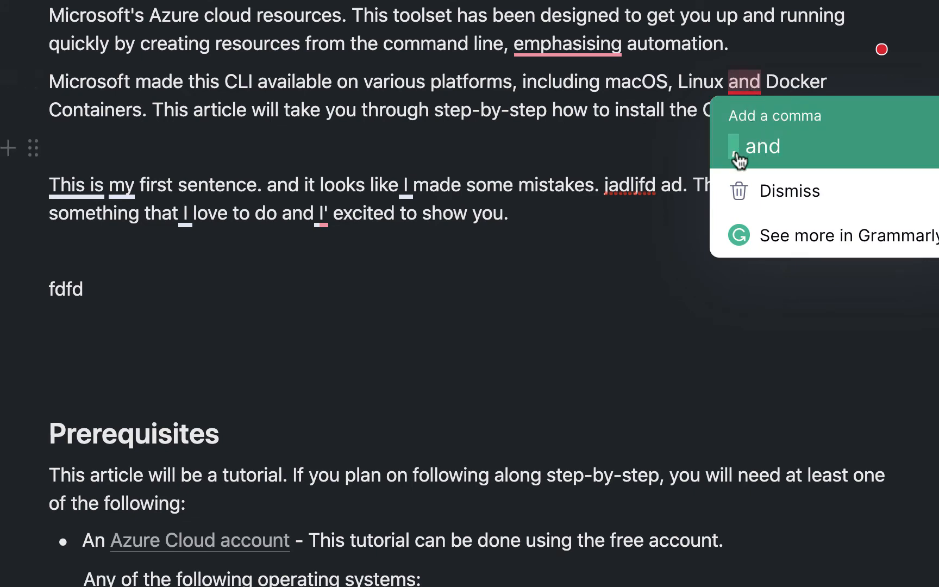
{"action": "left_click", "coordinate": [761, 148]}
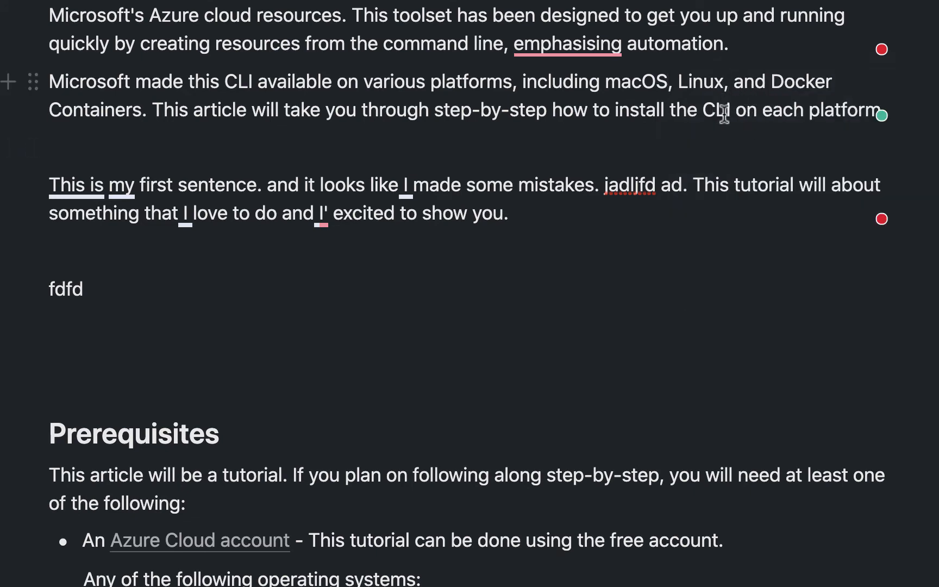
{"action": "mouse_move", "coordinate": [572, 46]}
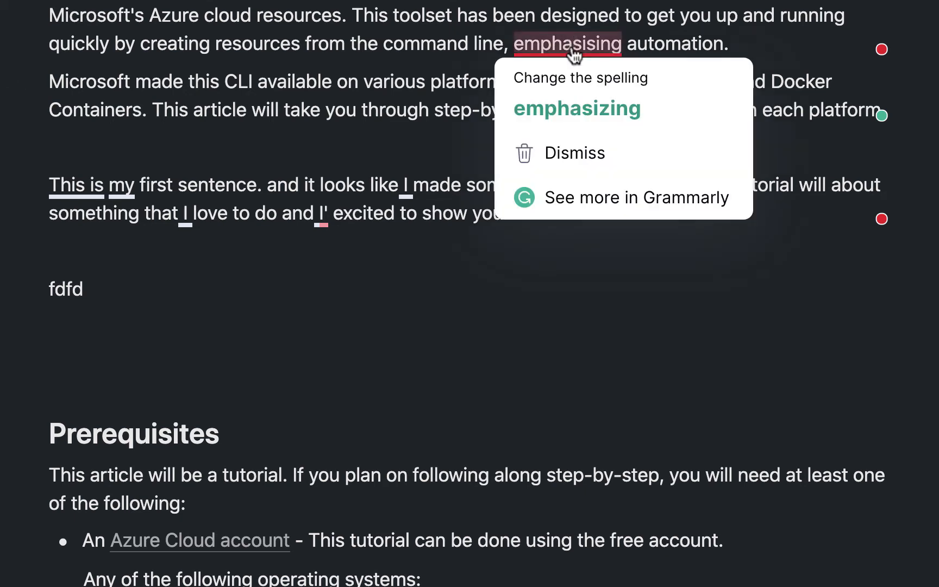
{"action": "left_click", "coordinate": [575, 107]}
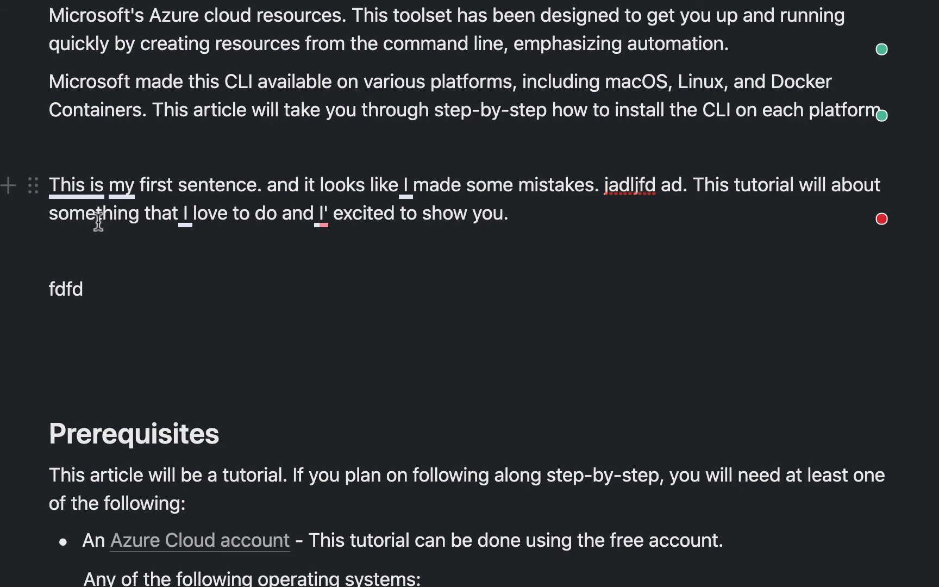
Read the company style guide note on the flagged phrase "This is" in the test paragraph
{"action": "left_click", "coordinate": [235, 181]}
{"action": "left_click", "coordinate": [198, 188]}
{"action": "mouse_move", "coordinate": [85, 185]}
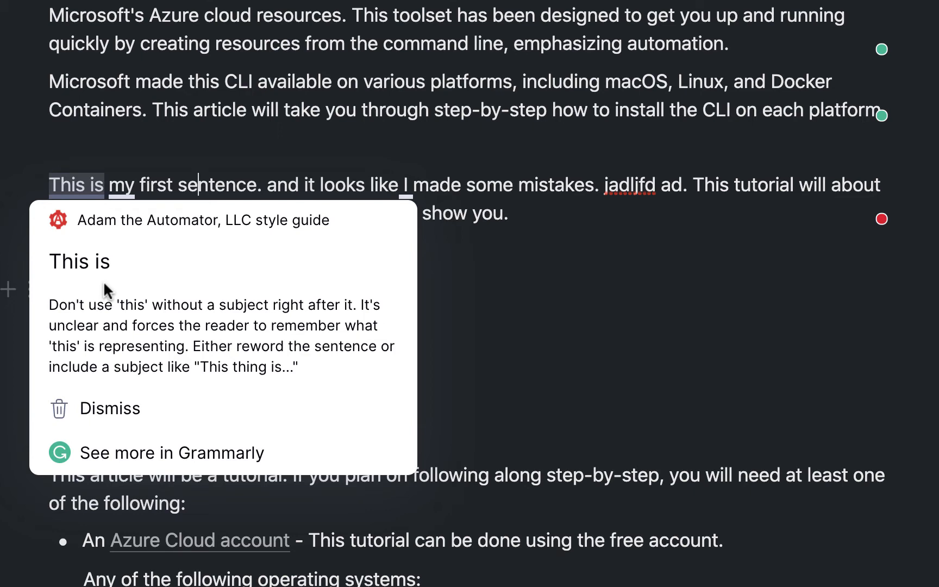
{"action": "left_click", "coordinate": [213, 174]}
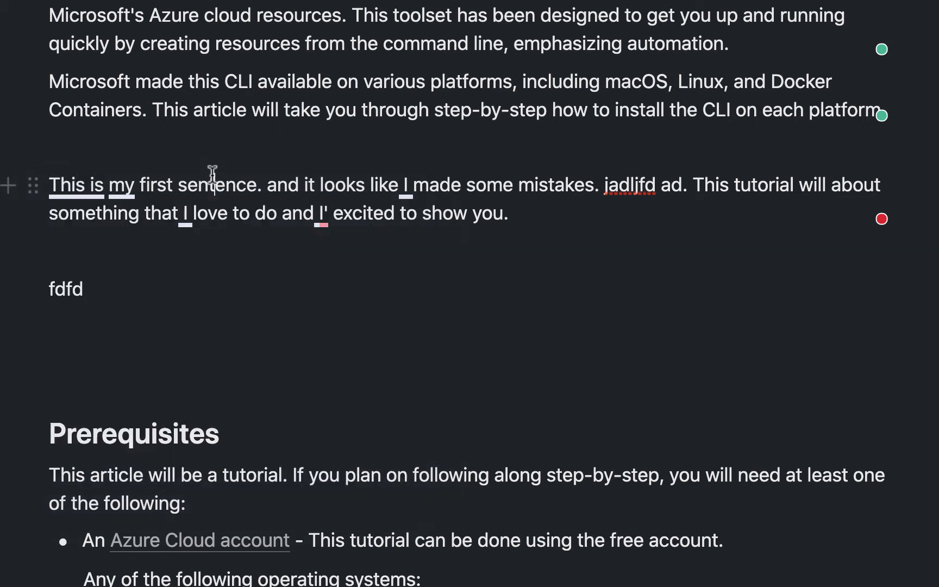
Read the company style guide note on the flagged word "my" in the test paragraph
{"action": "mouse_move", "coordinate": [125, 191]}
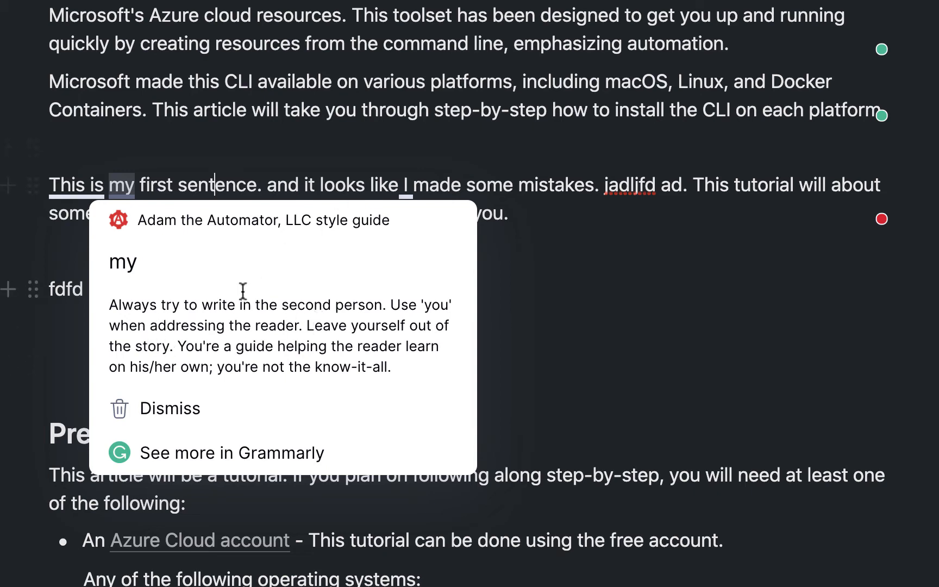
{"action": "left_click", "coordinate": [319, 183]}
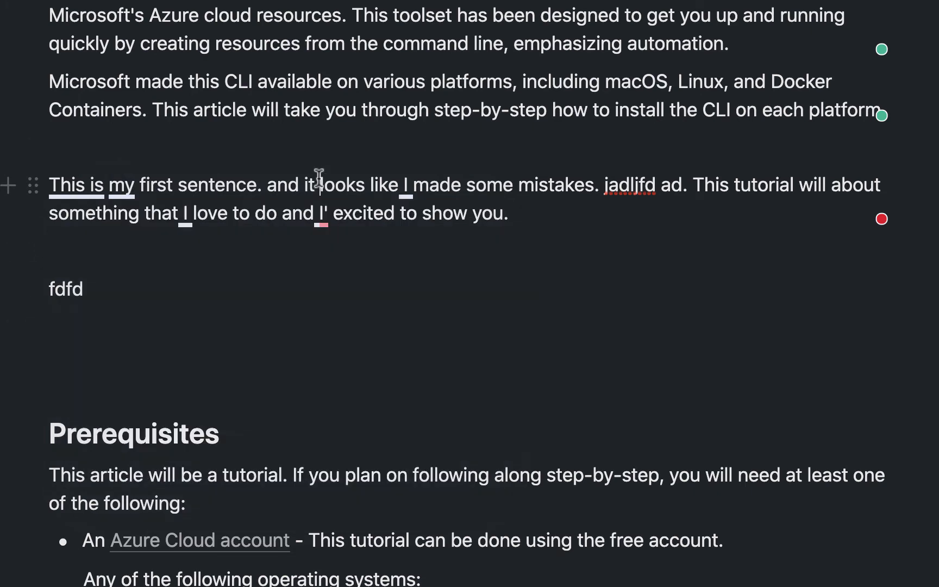
Add "git" to the end of the test paragraph and accept the style guide correction to "Git"
{"action": "left_click", "coordinate": [571, 216]}
{"action": "type", "text": "git"}
{"action": "mouse_move", "coordinate": [524, 215]}
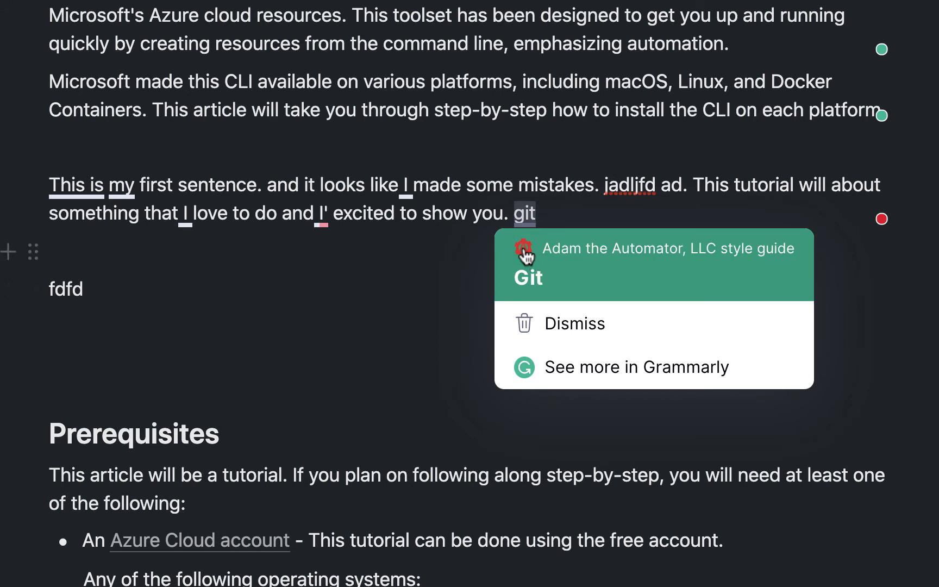
{"action": "left_click", "coordinate": [543, 267]}
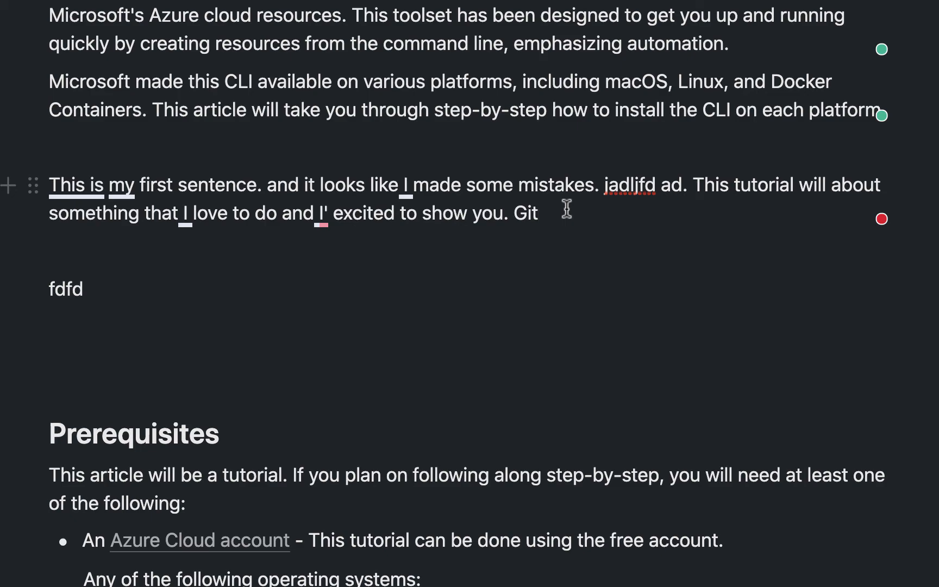
{"action": "scroll", "coordinate": [567, 208], "scroll_direction": "down", "scroll_amount": 10}
{"action": "scroll", "coordinate": [566, 208], "scroll_direction": "up", "scroll_amount": 15}
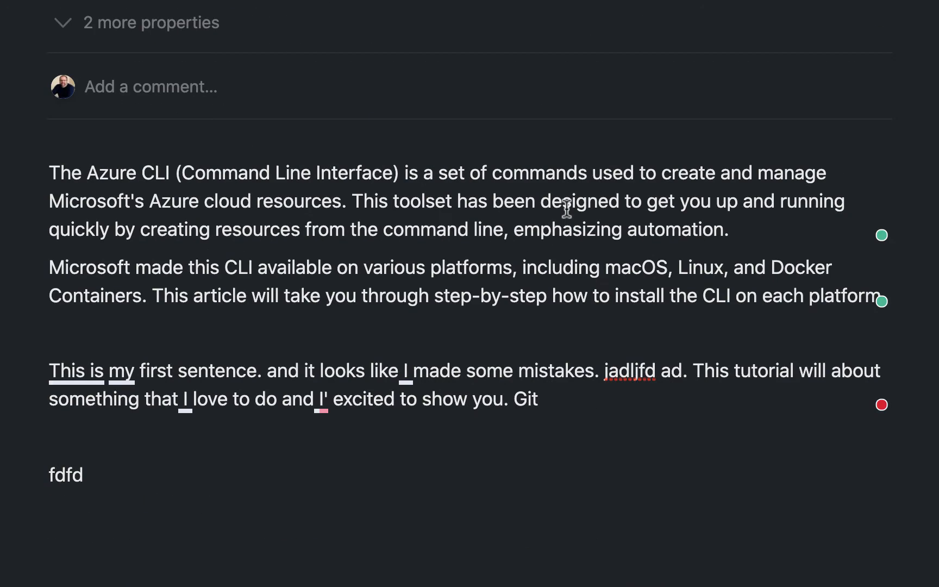
{"action": "scroll", "coordinate": [541, 243], "scroll_direction": "down", "scroll_amount": 5}
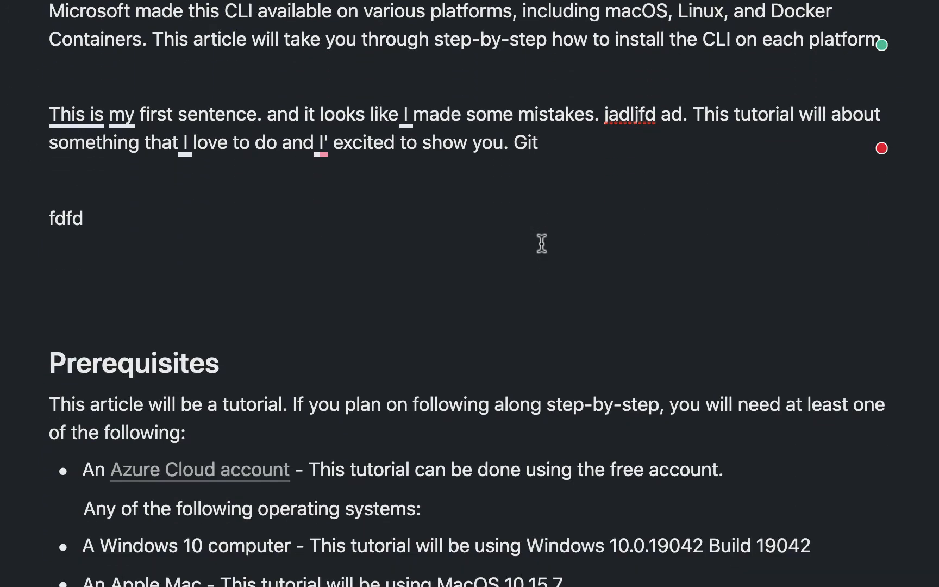
{"action": "scroll", "coordinate": [542, 244], "scroll_direction": "down", "scroll_amount": 2}
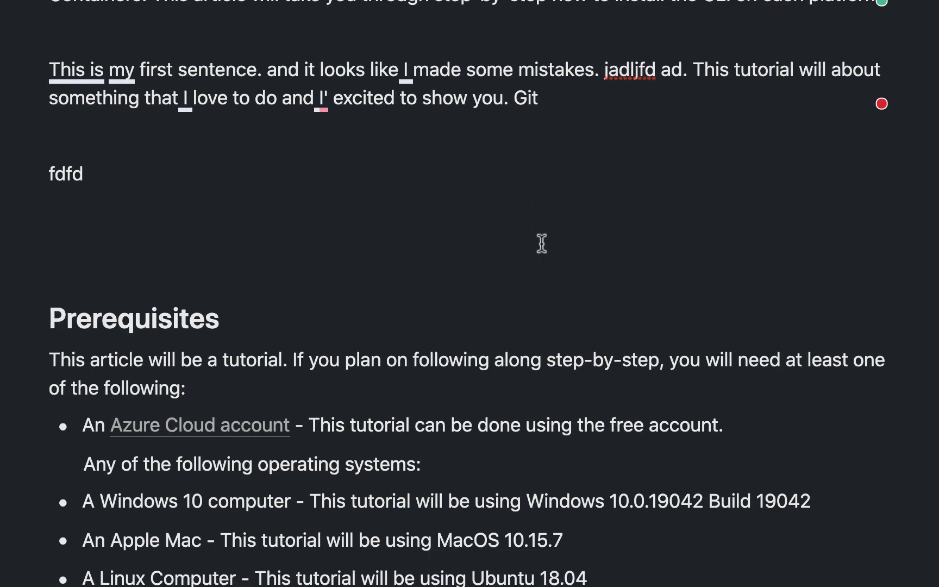
{"action": "scroll", "coordinate": [624, 193], "scroll_direction": "up", "scroll_amount": 2}
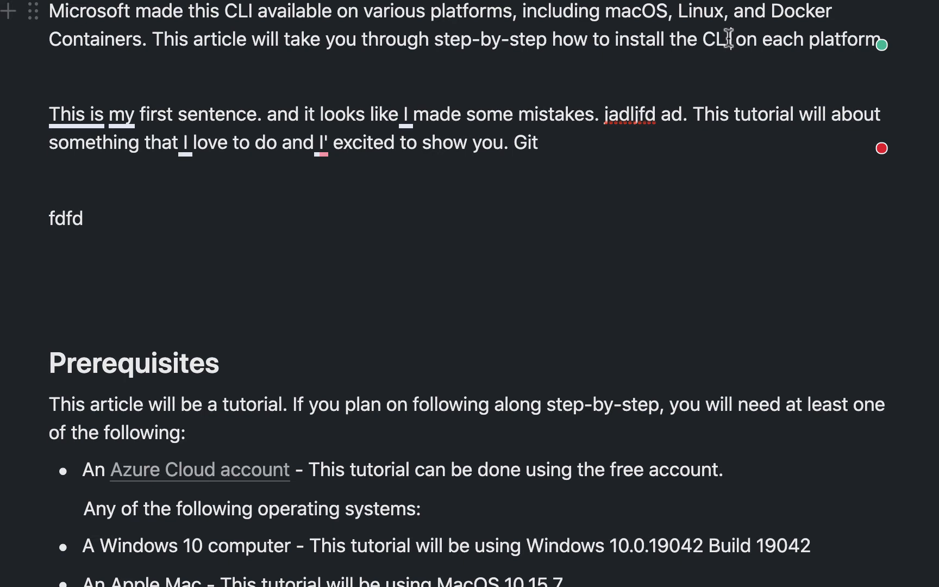
{"action": "left_click", "coordinate": [728, 38]}
{"action": "left_click", "coordinate": [774, 30]}
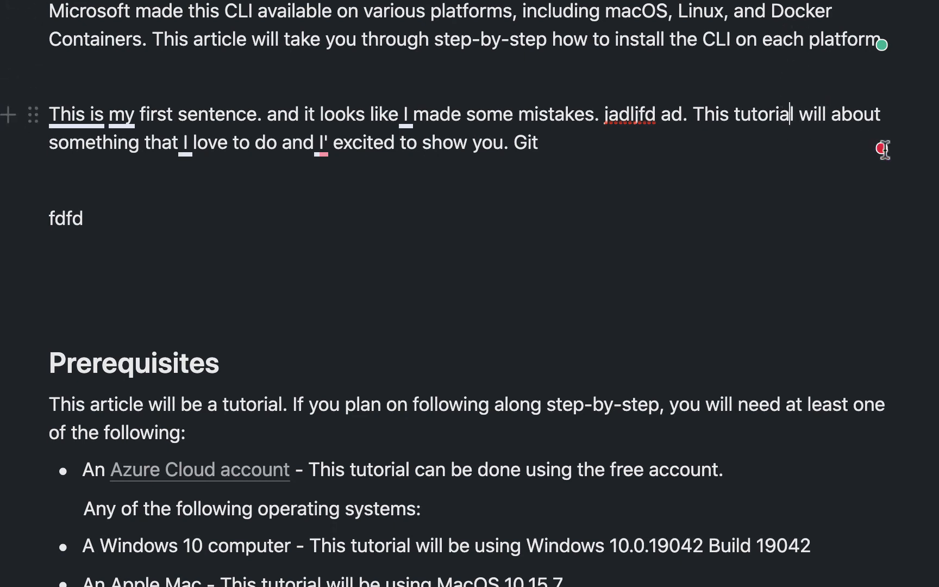
Open Grammarly's full suggestion list for the test paragraph and accept "will be" and the comma before "and"
{"action": "mouse_move", "coordinate": [883, 155]}
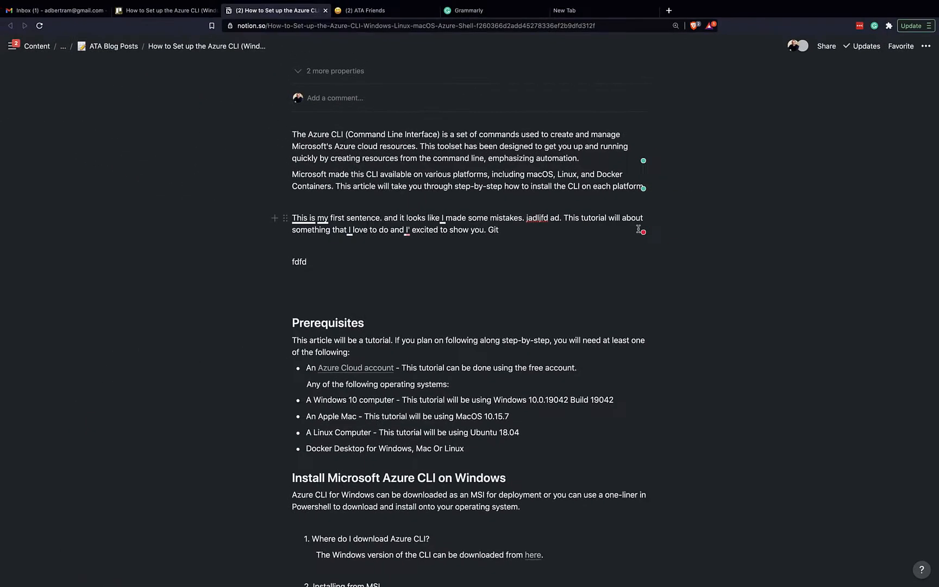
{"action": "left_click", "coordinate": [866, 140]}
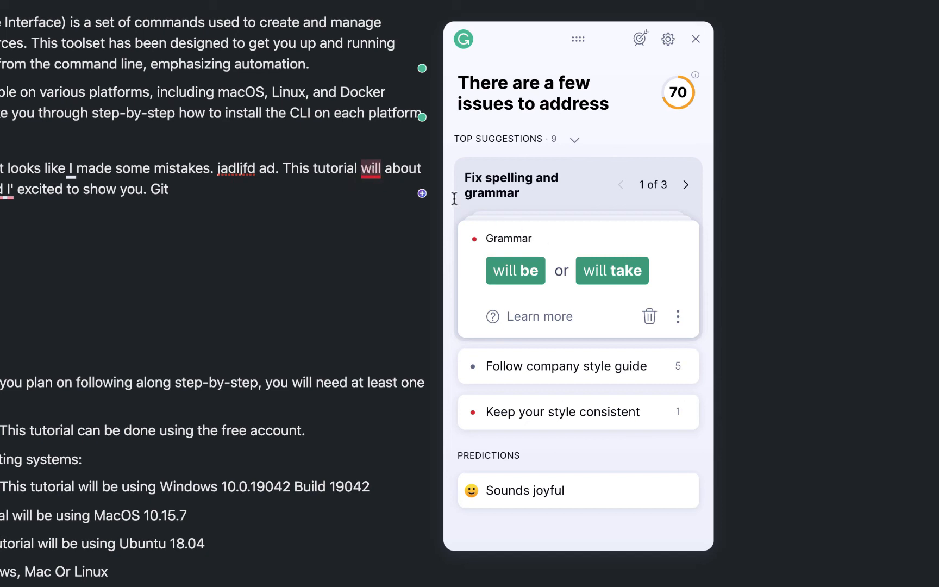
{"action": "left_click", "coordinate": [525, 271]}
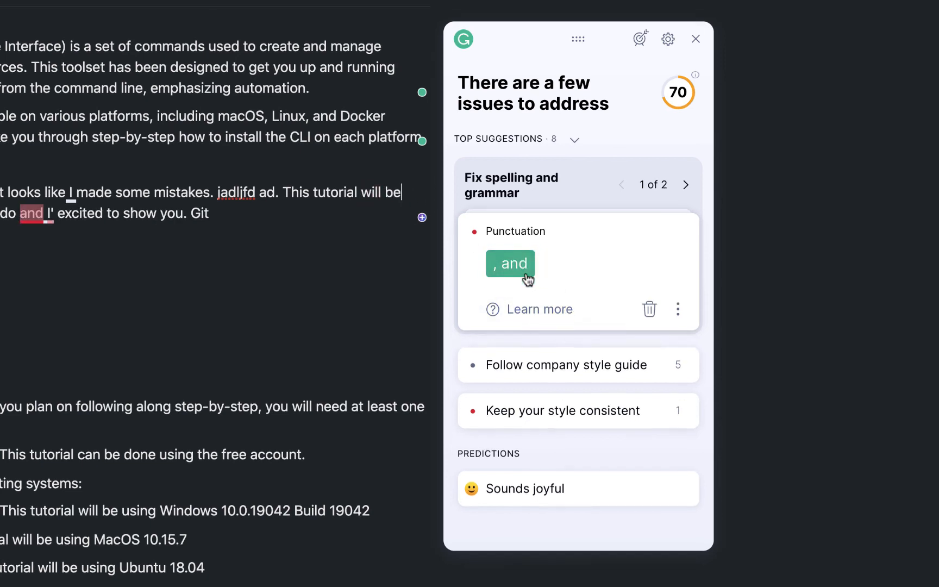
{"action": "left_click", "coordinate": [513, 269]}
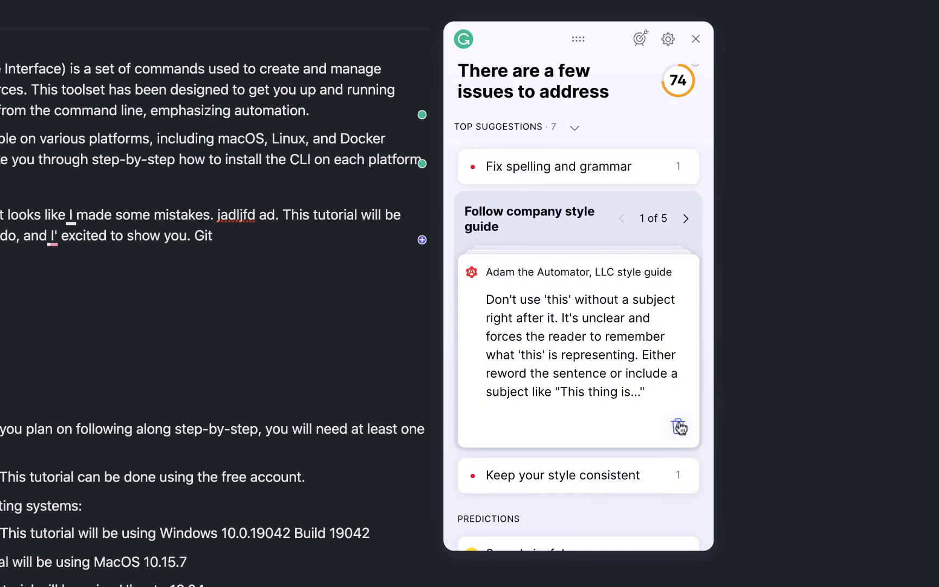
Dismiss all the company style guide suggestions for the test paragraph
{"action": "left_click", "coordinate": [680, 427]}
{"action": "left_click", "coordinate": [677, 381]}
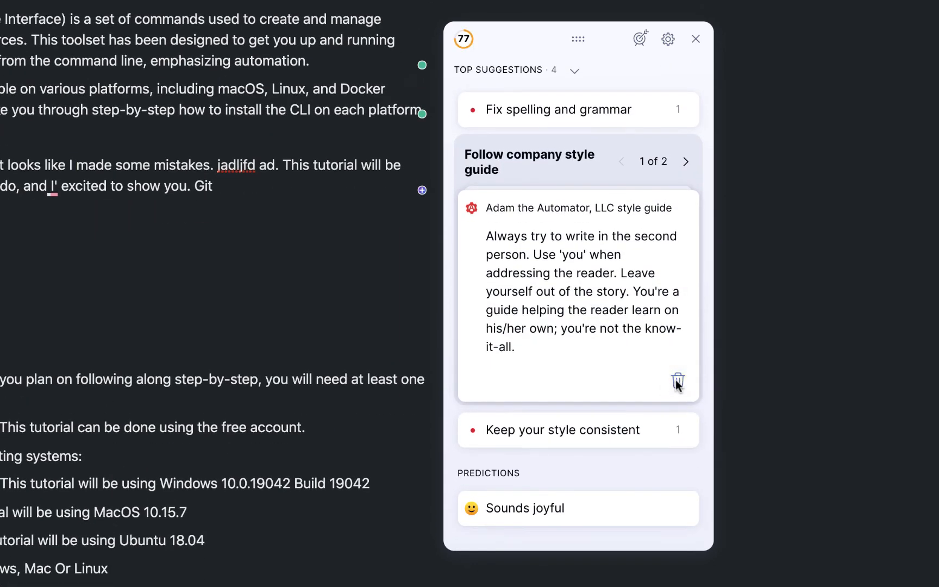
{"action": "left_click", "coordinate": [677, 381]}
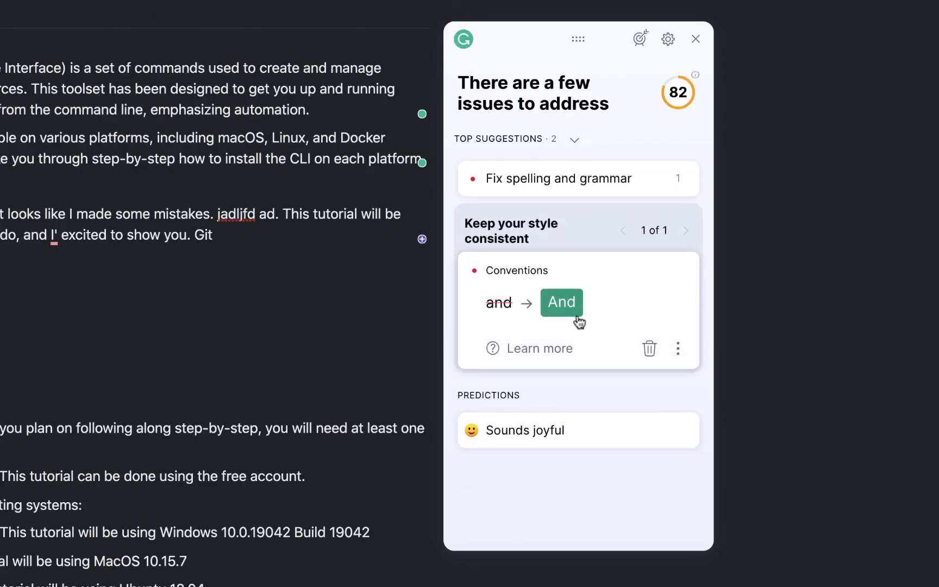
Accept the corrections "And" and "I'm" in the test paragraph and close Grammarly's suggestion list
{"action": "left_click", "coordinate": [562, 315]}
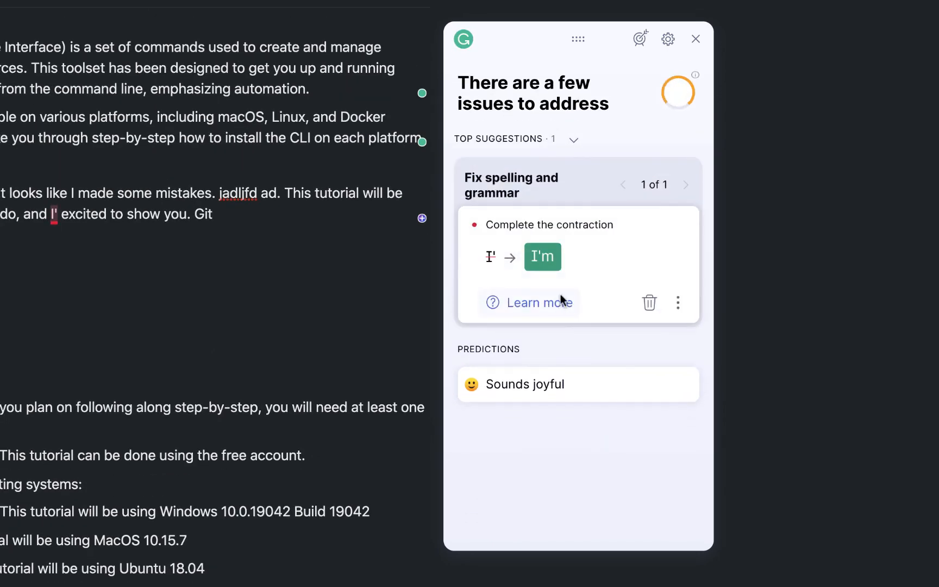
{"action": "left_click", "coordinate": [543, 256]}
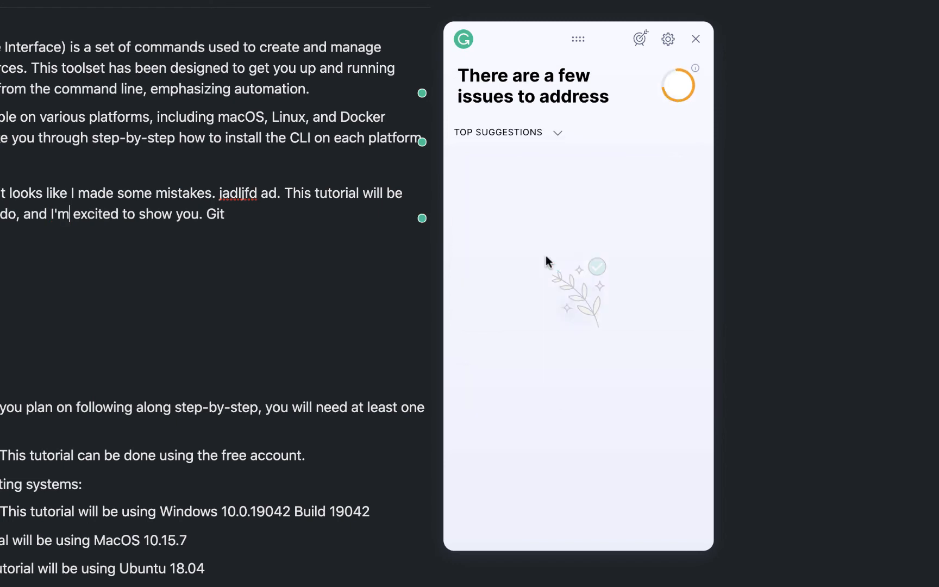
{"action": "left_click", "coordinate": [696, 38]}
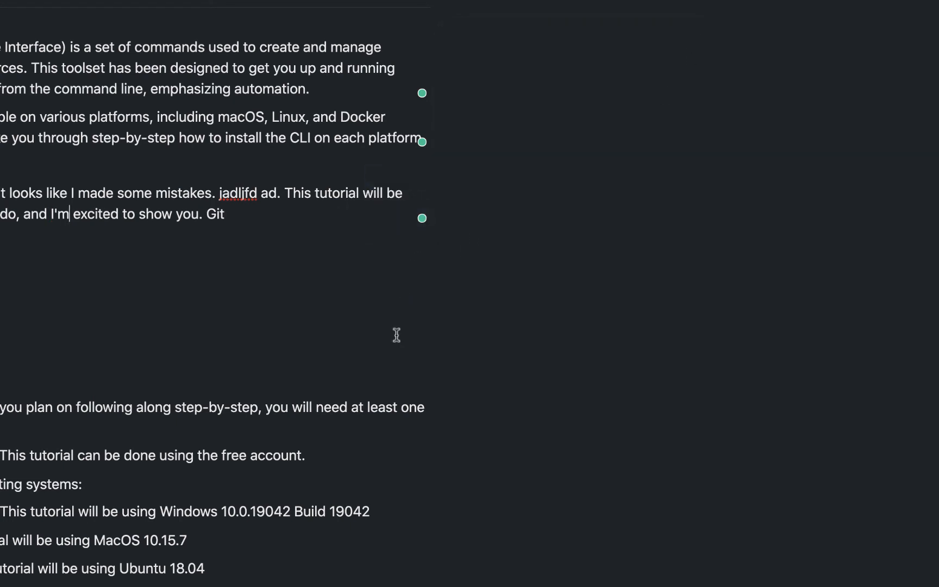
Look through the article from its title to the Windows installation section, examining which passages Grammarly flags
{"action": "scroll", "coordinate": [383, 403], "scroll_direction": "down", "scroll_amount": 5}
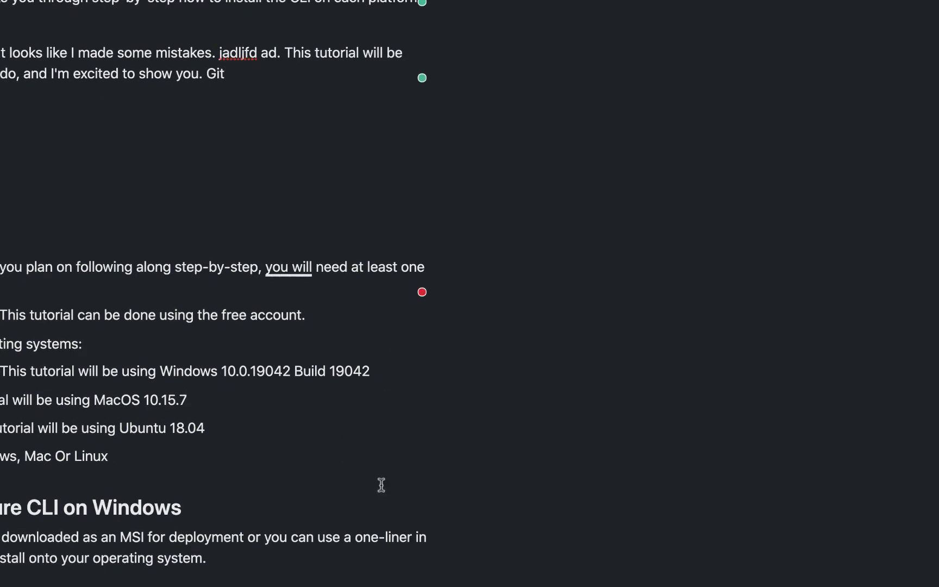
{"action": "left_click", "coordinate": [371, 551]}
{"action": "scroll", "coordinate": [421, 576], "scroll_direction": "down", "scroll_amount": 8}
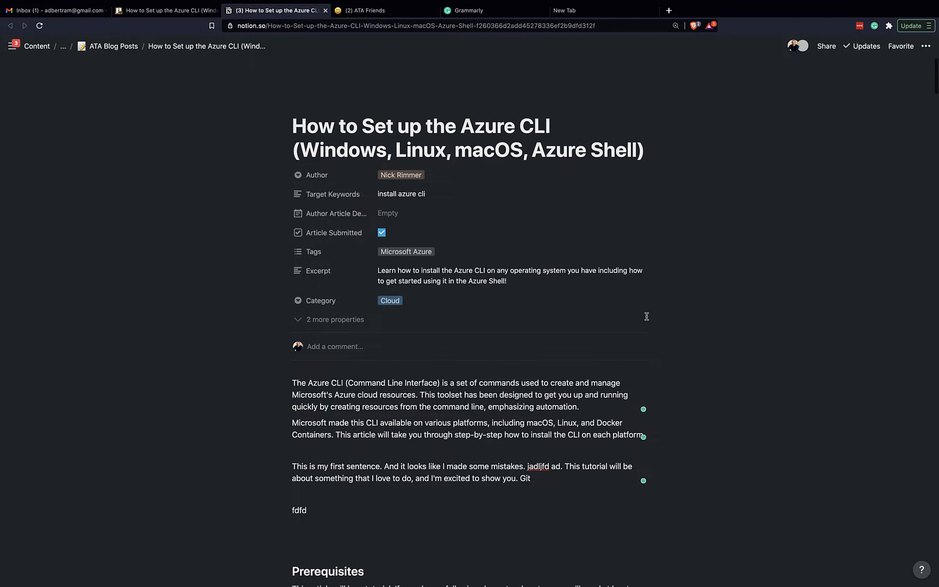
{"action": "scroll", "coordinate": [646, 317], "scroll_direction": "down", "scroll_amount": 10}
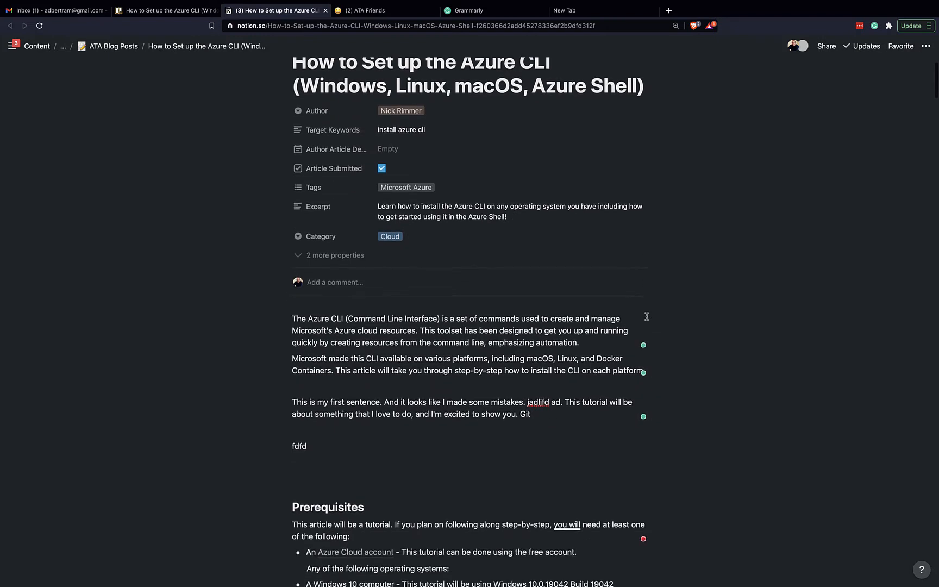
{"action": "scroll", "coordinate": [647, 317], "scroll_direction": "down", "scroll_amount": 1}
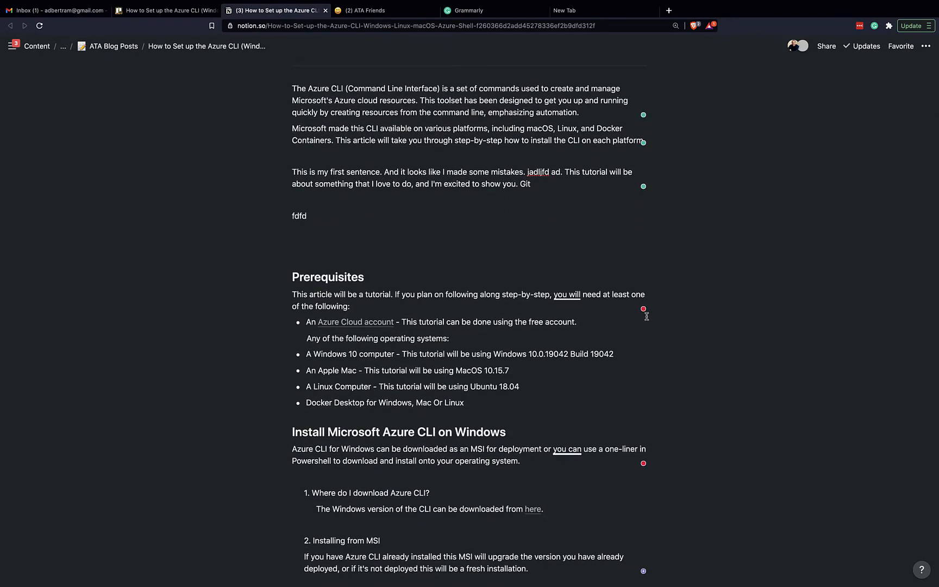
{"action": "scroll", "coordinate": [631, 232], "scroll_direction": "up", "scroll_amount": 3}
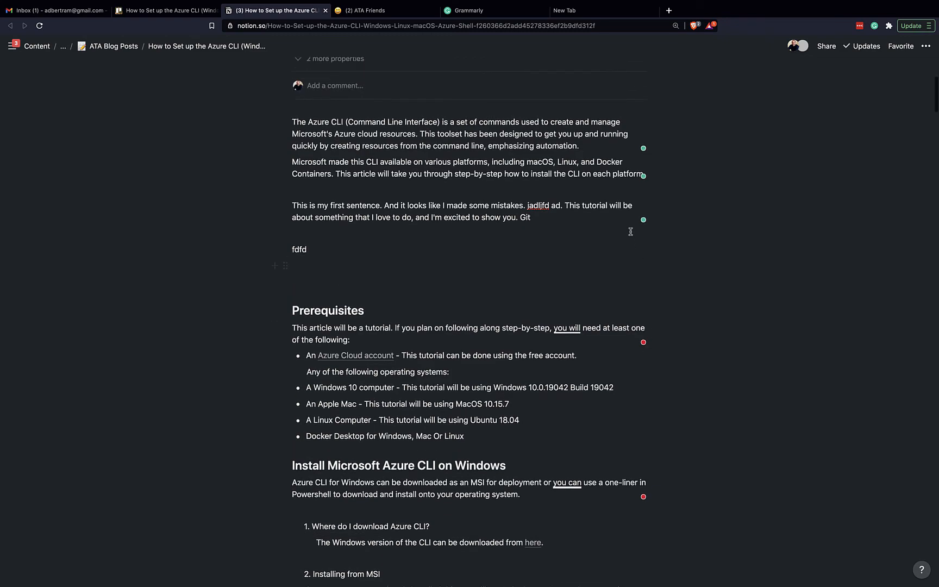
{"action": "scroll", "coordinate": [488, 211], "scroll_direction": "down", "scroll_amount": 13}
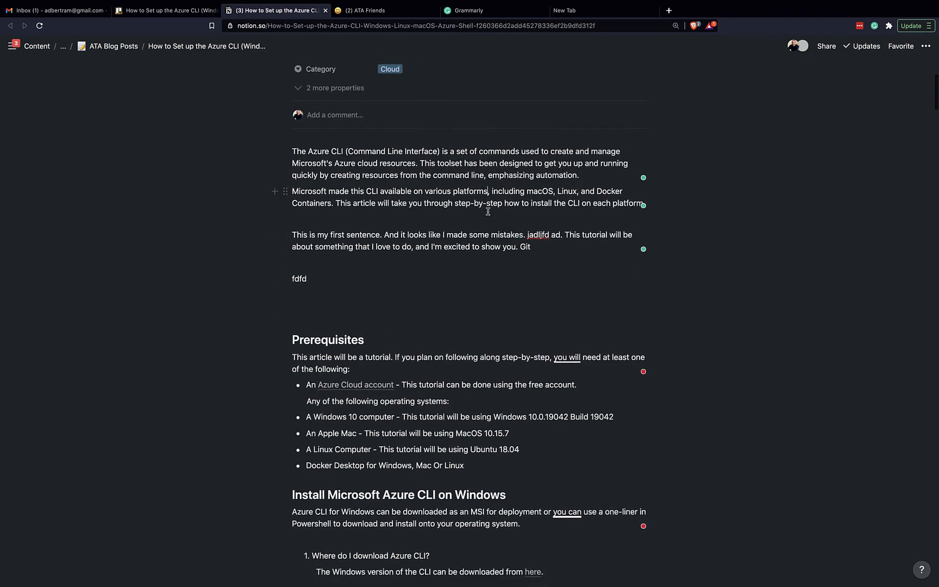
{"action": "scroll", "coordinate": [488, 212], "scroll_direction": "up", "scroll_amount": 16}
{"action": "scroll", "coordinate": [488, 211], "scroll_direction": "up", "scroll_amount": 5}
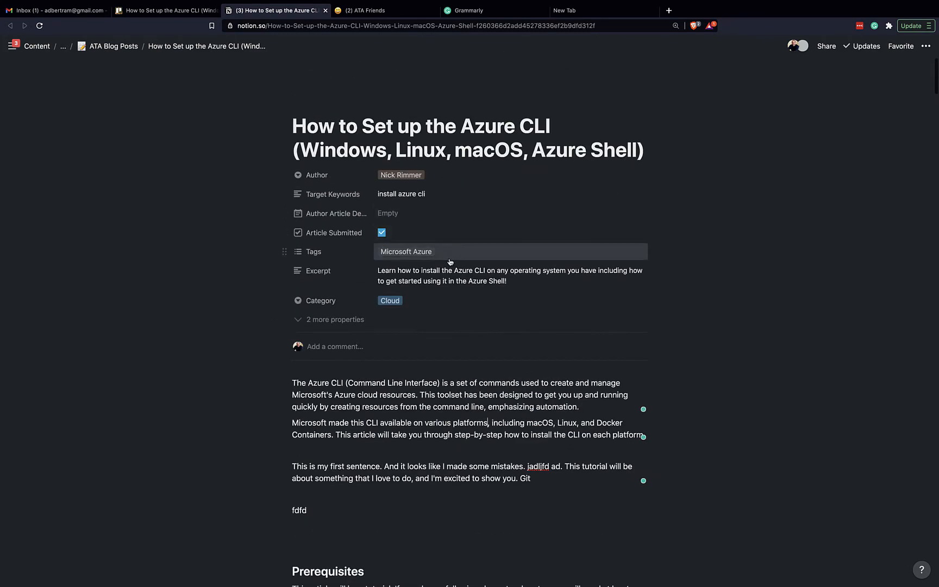
Copy the whole article body from Notion and paste it into a new document in the Grammarly web editor
{"action": "triple_click", "coordinate": [436, 426]}
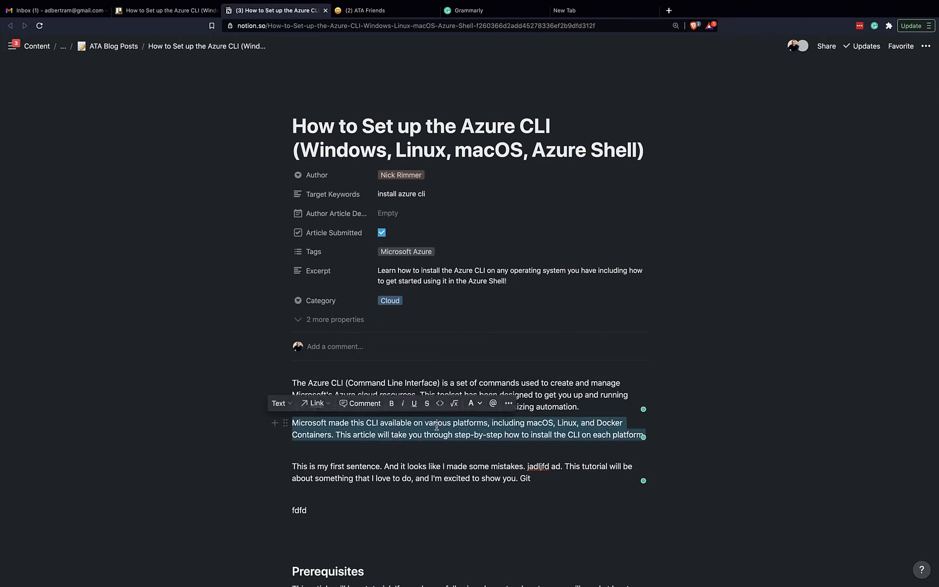
{"action": "key", "text": "super+a"}
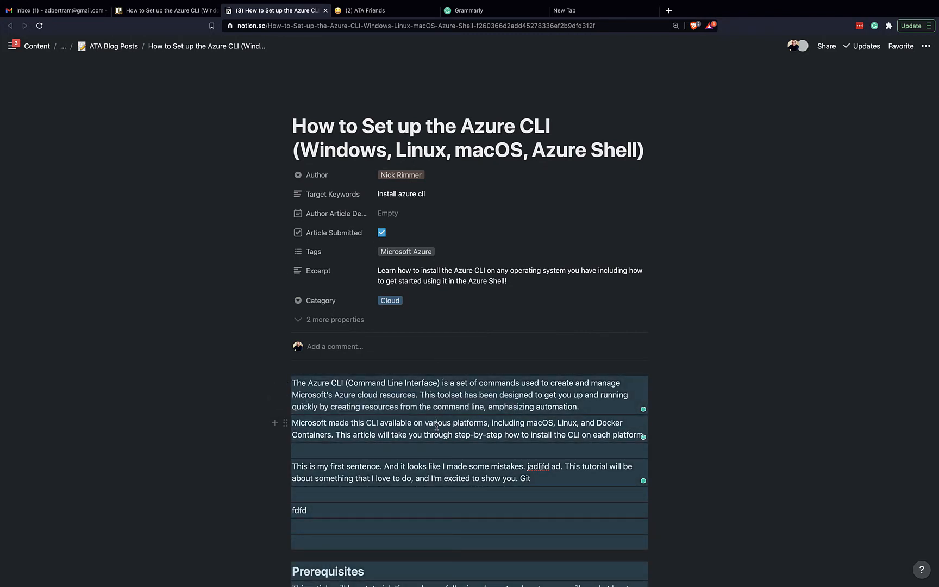
{"action": "left_click", "coordinate": [505, 11]}
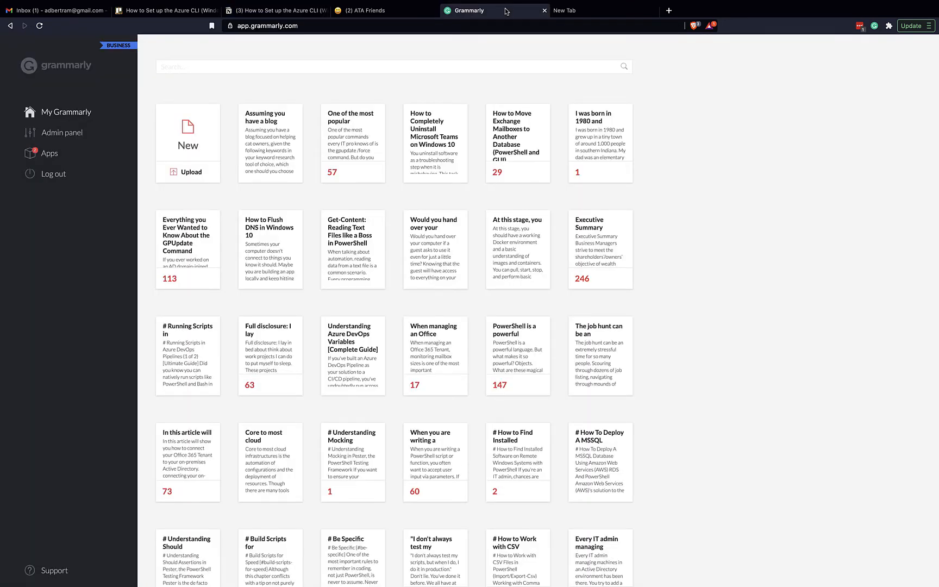
{"action": "left_click", "coordinate": [192, 144]}
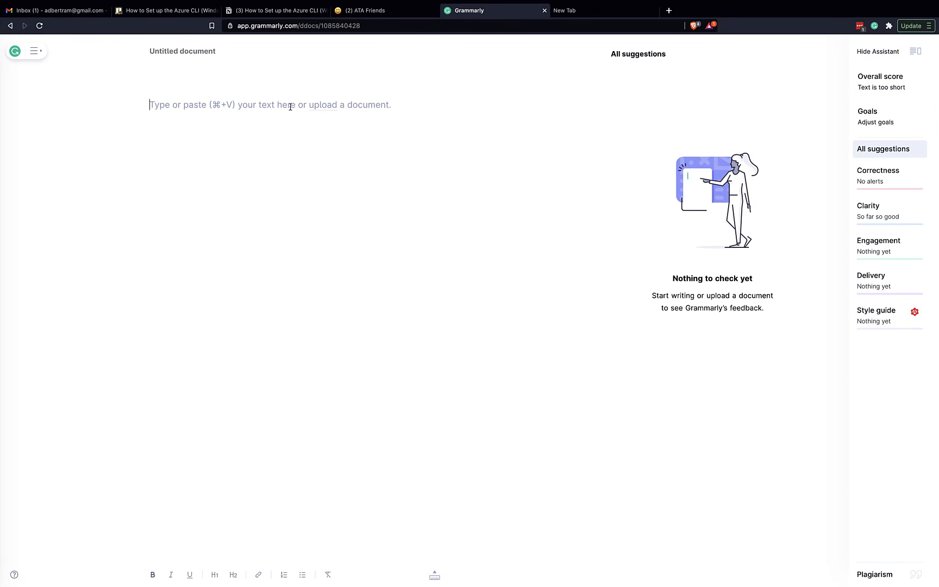
{"action": "key", "text": "super+v"}
Examine the pasted article alongside Grammarly's full list of correctness, clarity and style guide suggestions
{"action": "scroll", "coordinate": [360, 219], "scroll_direction": "down", "scroll_amount": 10}
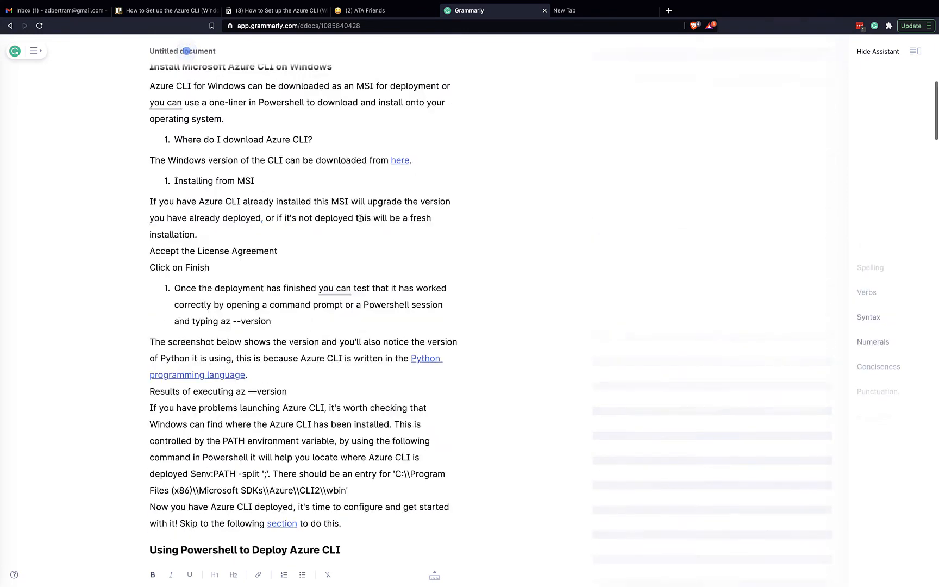
{"action": "scroll", "coordinate": [553, 189], "scroll_direction": "up", "scroll_amount": 10}
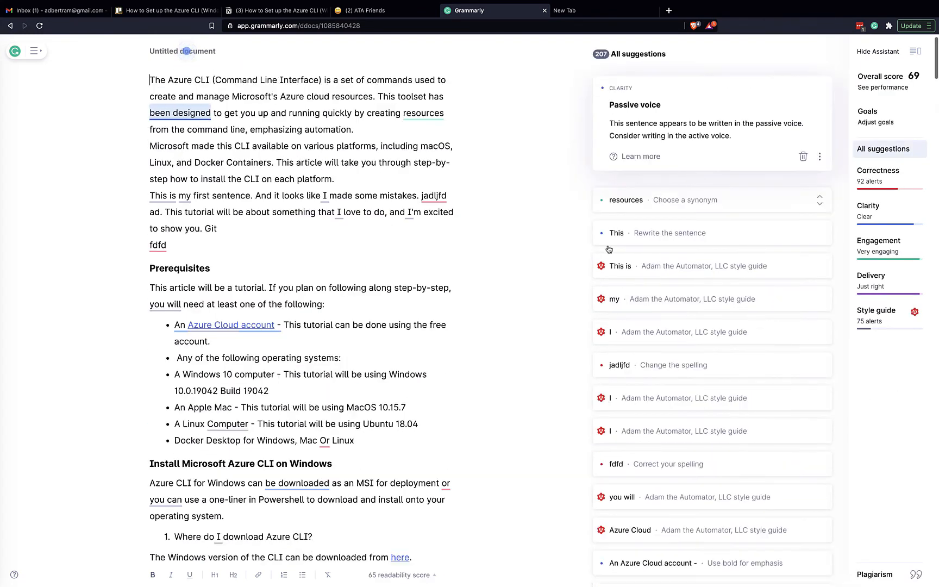
{"action": "scroll", "coordinate": [456, 313], "scroll_direction": "down", "scroll_amount": 20}
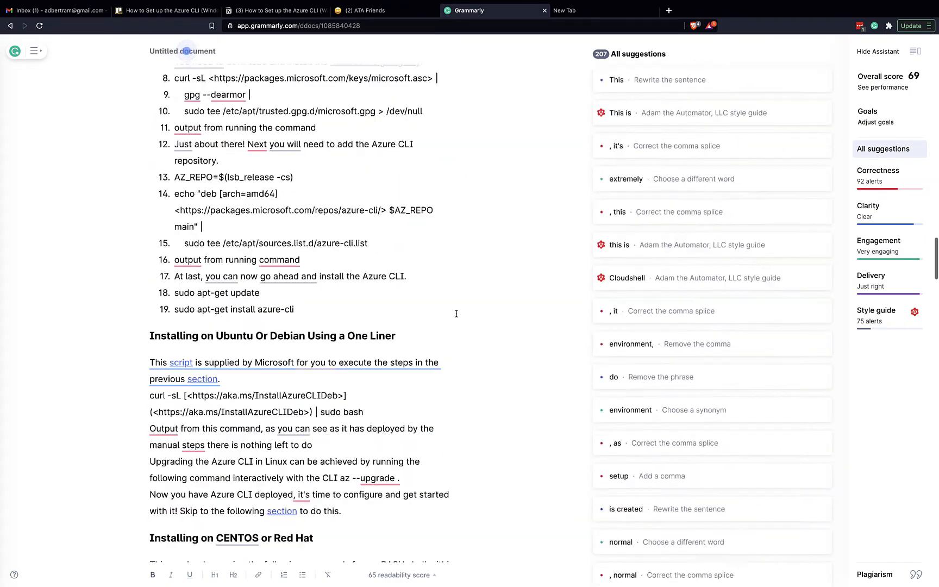
{"action": "scroll", "coordinate": [481, 291], "scroll_direction": "down", "scroll_amount": 20}
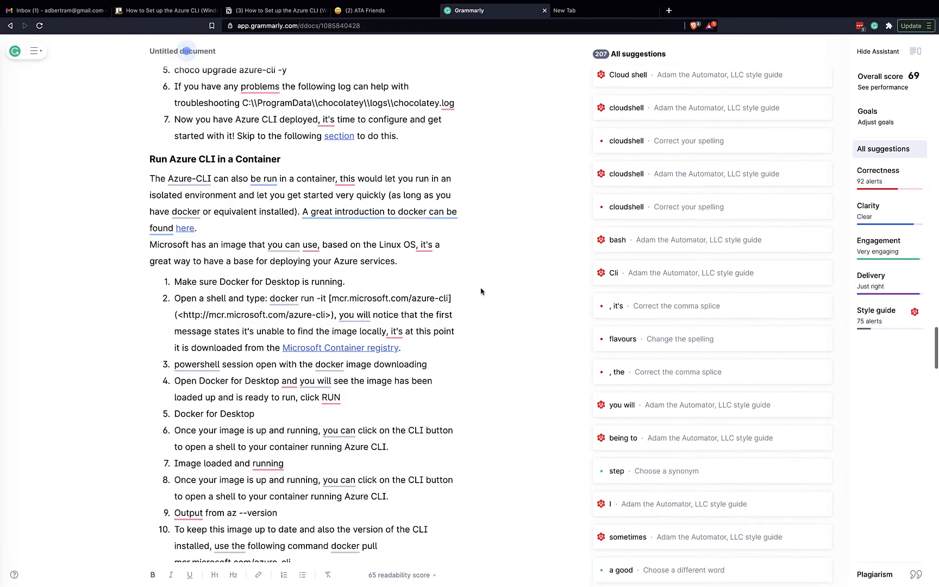
{"action": "scroll", "coordinate": [481, 290], "scroll_direction": "down", "scroll_amount": 8}
{"action": "scroll", "coordinate": [481, 291], "scroll_direction": "up", "scroll_amount": 20}
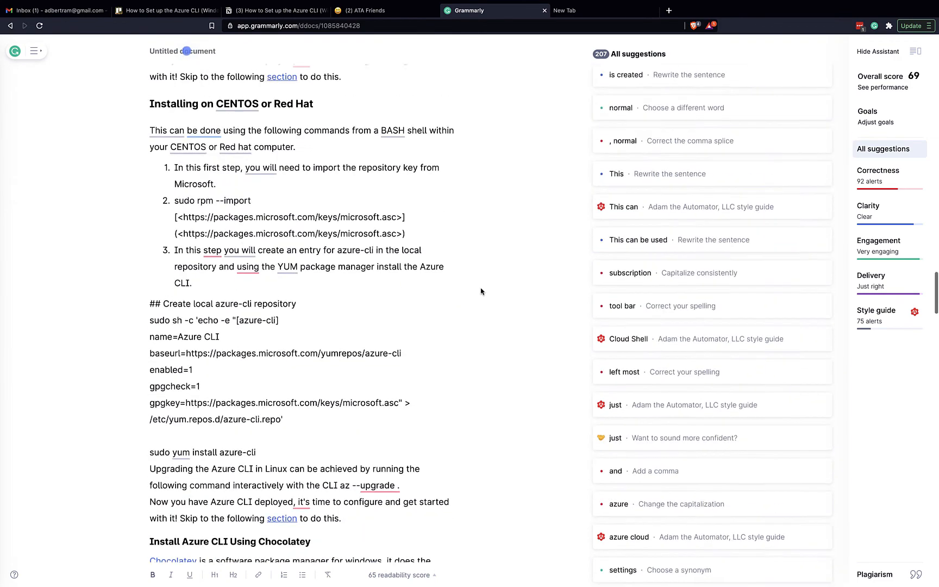
{"action": "scroll", "coordinate": [481, 291], "scroll_direction": "up", "scroll_amount": 15}
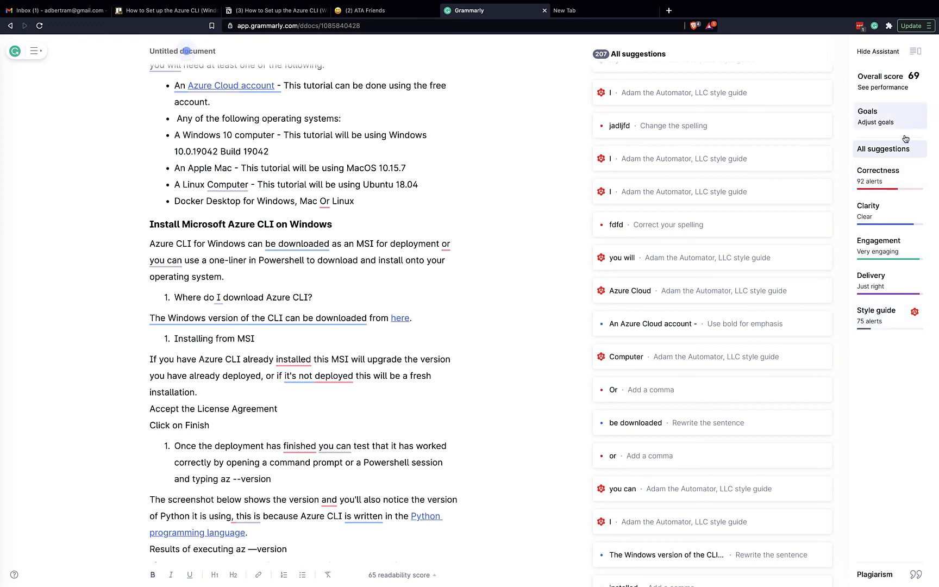
Dismiss the "you will" style guide suggestion and open the clarity suggestion for the "An Azure Cloud account" lead-in phrase
{"action": "left_click", "coordinate": [671, 266]}
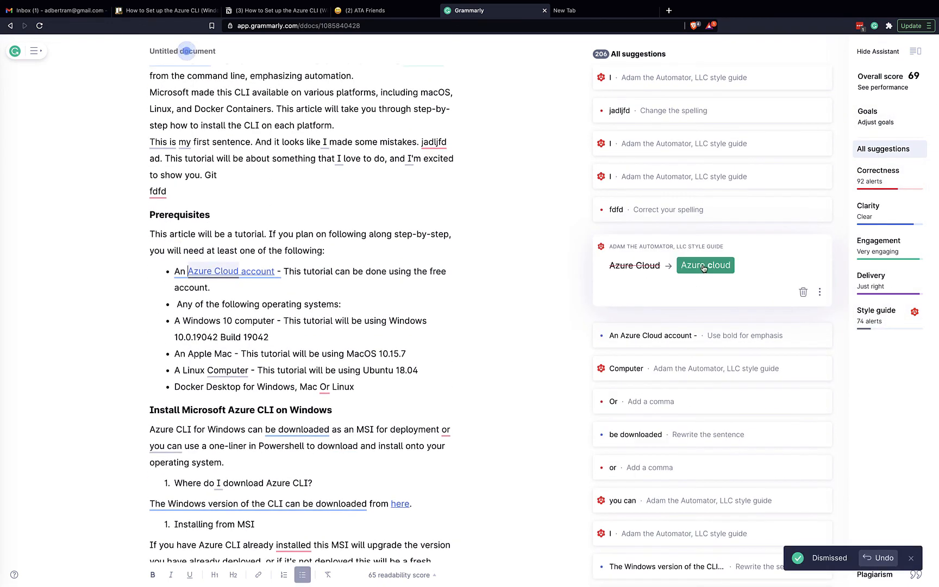
{"action": "left_click", "coordinate": [799, 336]}
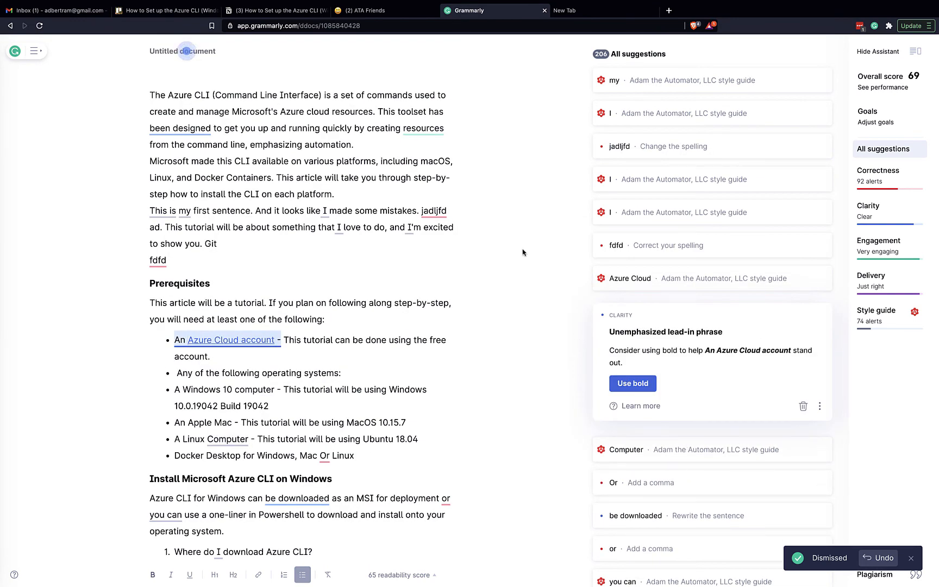
{"action": "scroll", "coordinate": [523, 252], "scroll_direction": "up", "scroll_amount": 1}
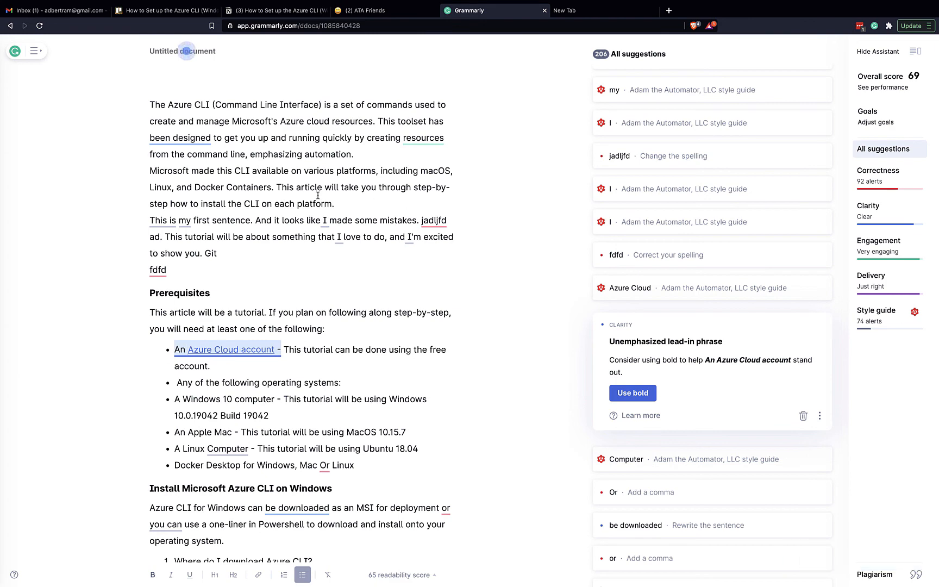
Select all text in the Grammarly document, switch back to the Notion article and clear the text selection there
{"action": "key", "text": "super+a"}
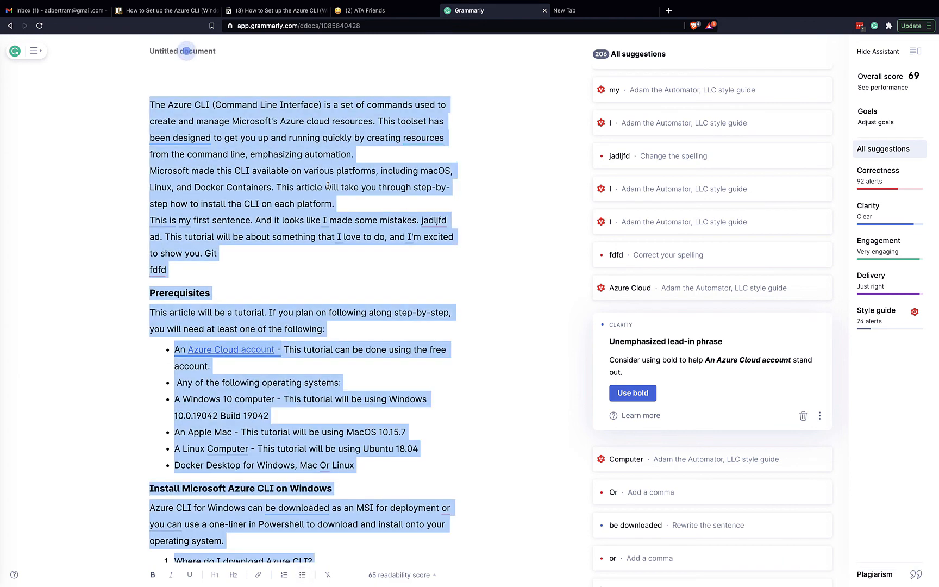
{"action": "left_click", "coordinate": [275, 10]}
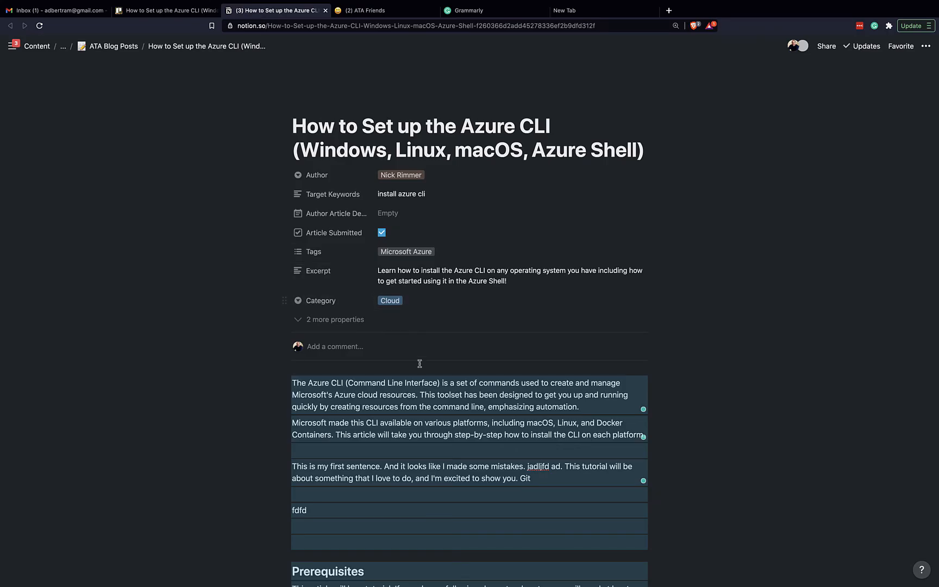
{"action": "left_click", "coordinate": [418, 443]}
Look through the Notion article from Prerequisites to "Using Powershell to Deploy Azure CLI", examining its screenshots, formatting and Grammarly flags
{"action": "scroll", "coordinate": [429, 493], "scroll_direction": "down", "scroll_amount": 10}
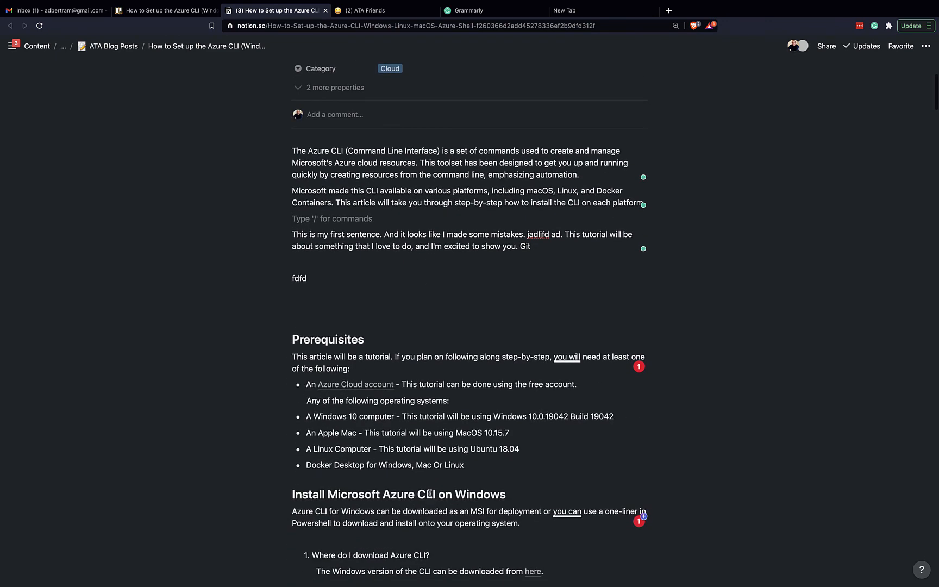
{"action": "scroll", "coordinate": [429, 493], "scroll_direction": "down", "scroll_amount": 2}
{"action": "scroll", "coordinate": [470, 363], "scroll_direction": "down", "scroll_amount": 1}
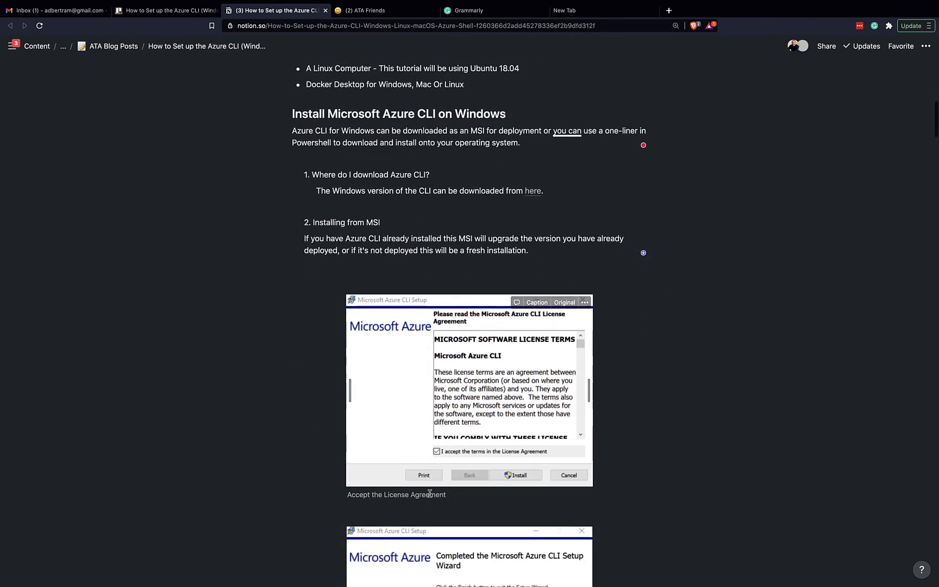
{"action": "scroll", "coordinate": [460, 381], "scroll_direction": "down", "scroll_amount": 5}
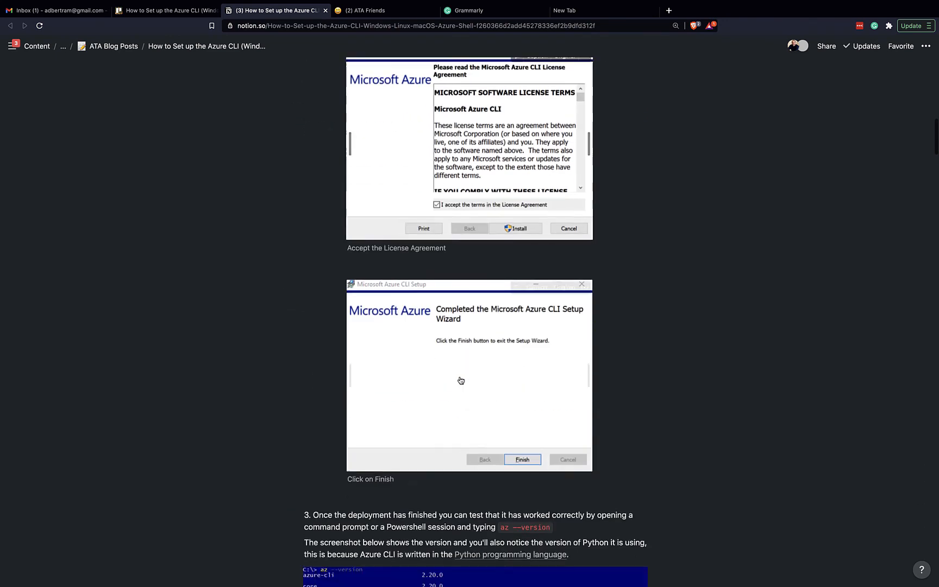
{"action": "scroll", "coordinate": [461, 380], "scroll_direction": "down", "scroll_amount": 5}
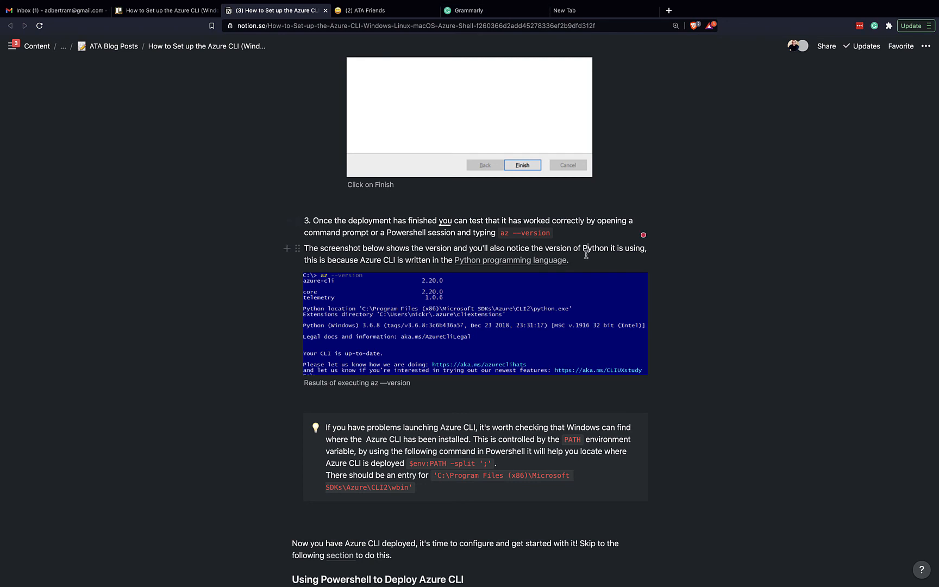
{"action": "scroll", "coordinate": [585, 255], "scroll_direction": "down", "scroll_amount": 3}
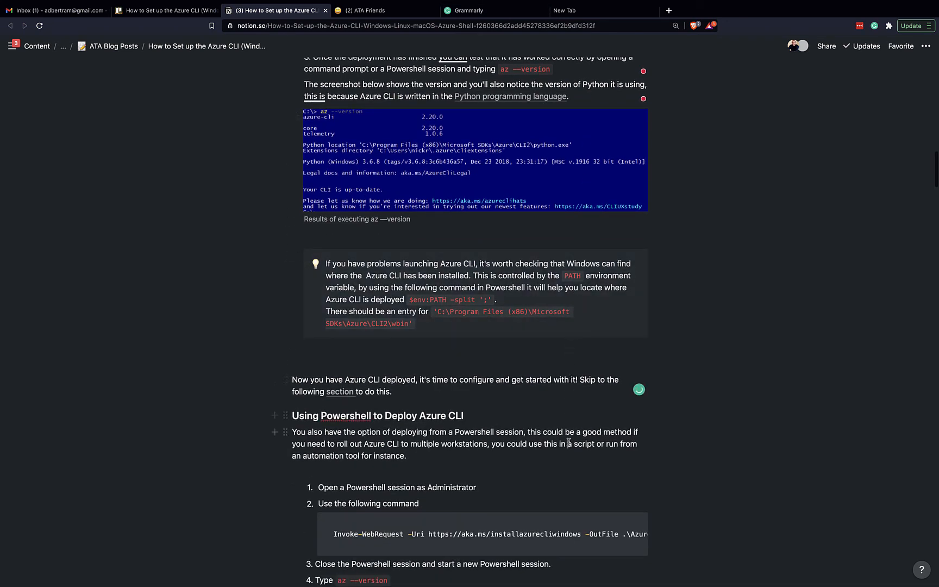
Open Grammarly's suggestions for the paragraph on testing the deployment with az --version and examine the punctuation fix for "finished"
{"action": "scroll", "coordinate": [567, 482], "scroll_direction": "up", "scroll_amount": 4}
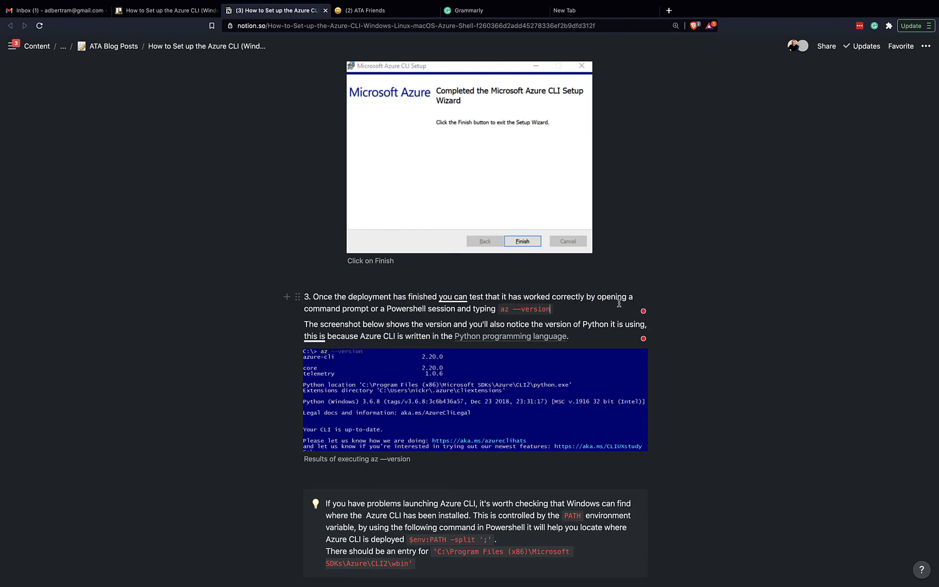
{"action": "left_click", "coordinate": [644, 311]}
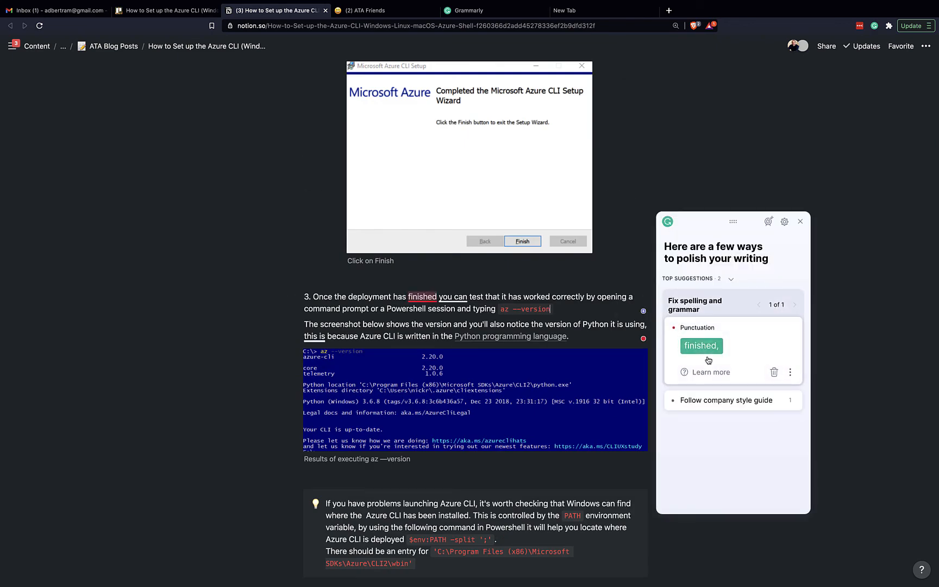
{"action": "left_click", "coordinate": [593, 310]}
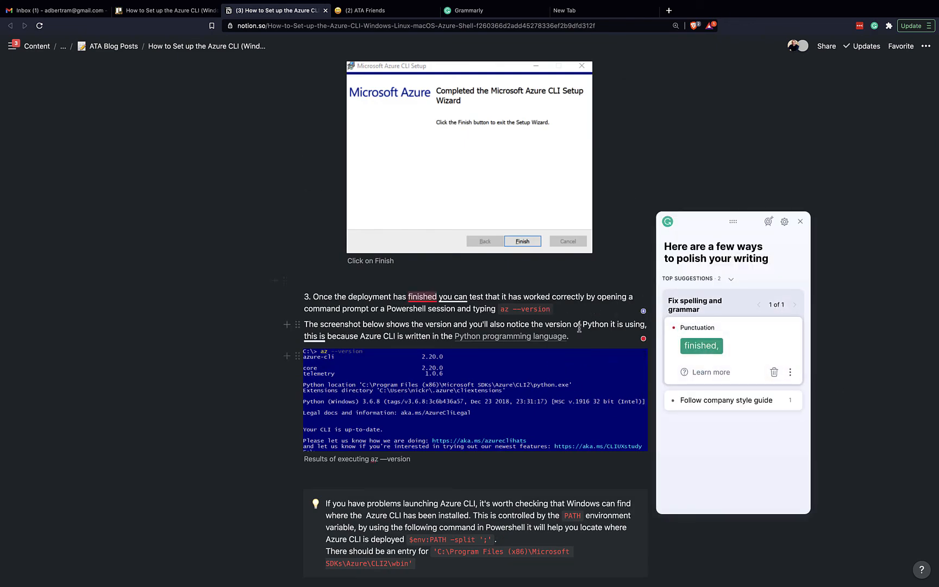